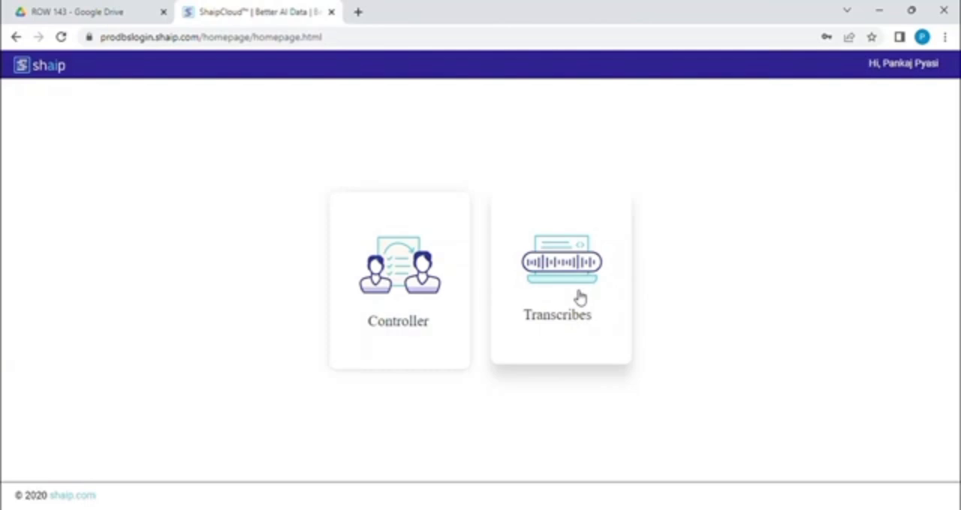
Step: Open the Transcribes workspace and look through the Completed, Drafts and New Files worklists
left_click(580, 298)
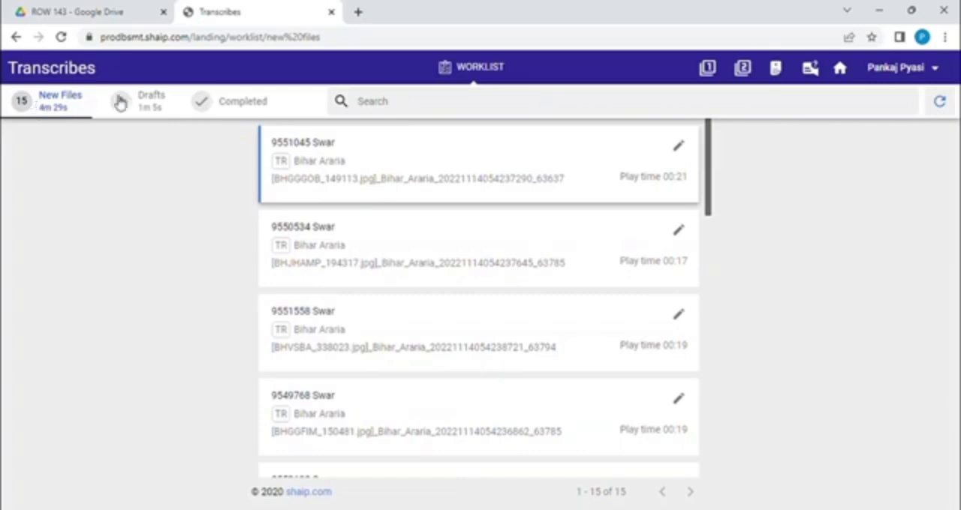
left_click(251, 107)
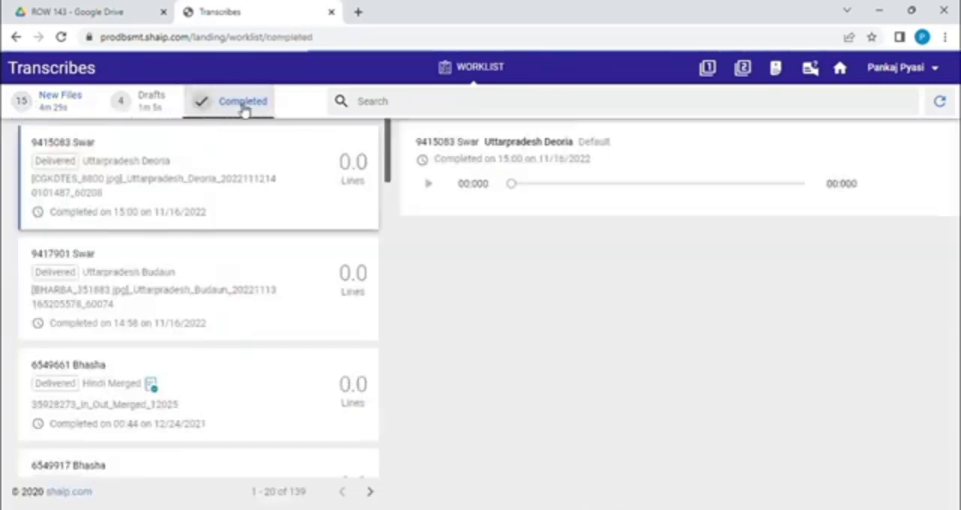
left_click_drag(388, 161, 406, 505)
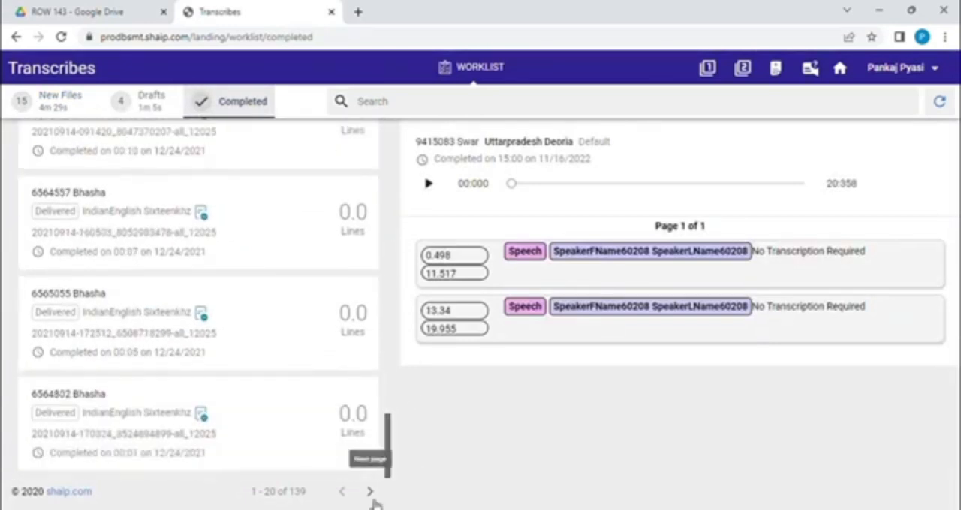
left_click(370, 493)
left_click(369, 492)
left_click_drag(379, 467, 404, 45)
left_click(153, 105)
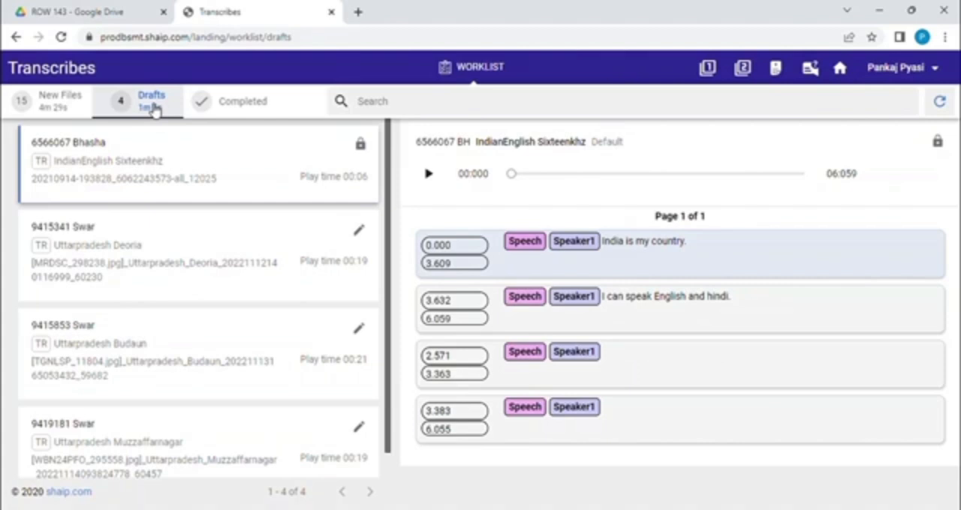
left_click(51, 105)
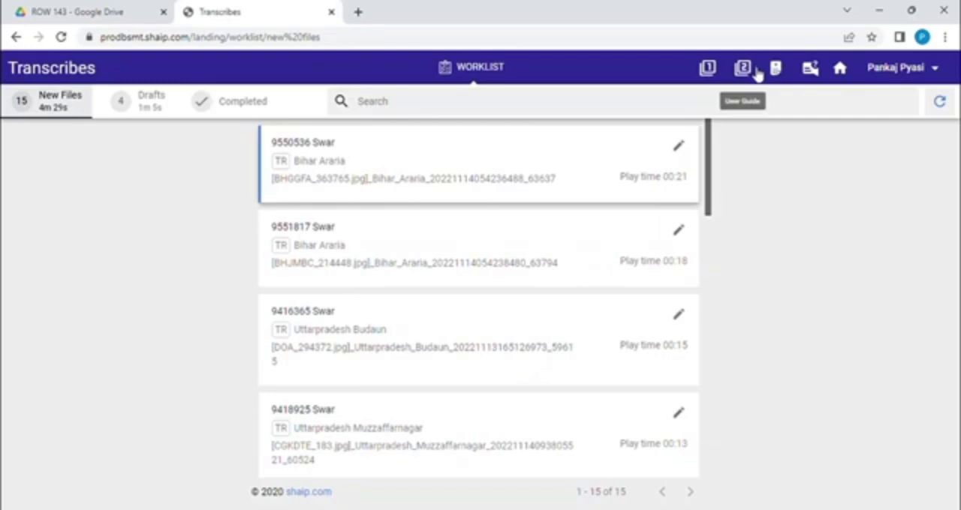
Step: Open the Bhasha Features User Guide 1.0, skim its pages and return to the worklist
left_click(710, 69)
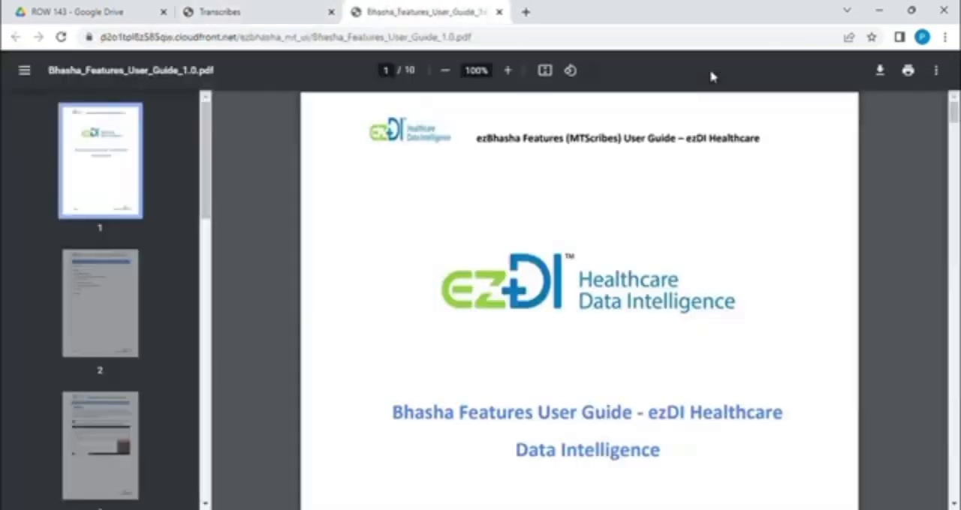
left_click_drag(954, 114, 934, 75)
left_click(200, 11)
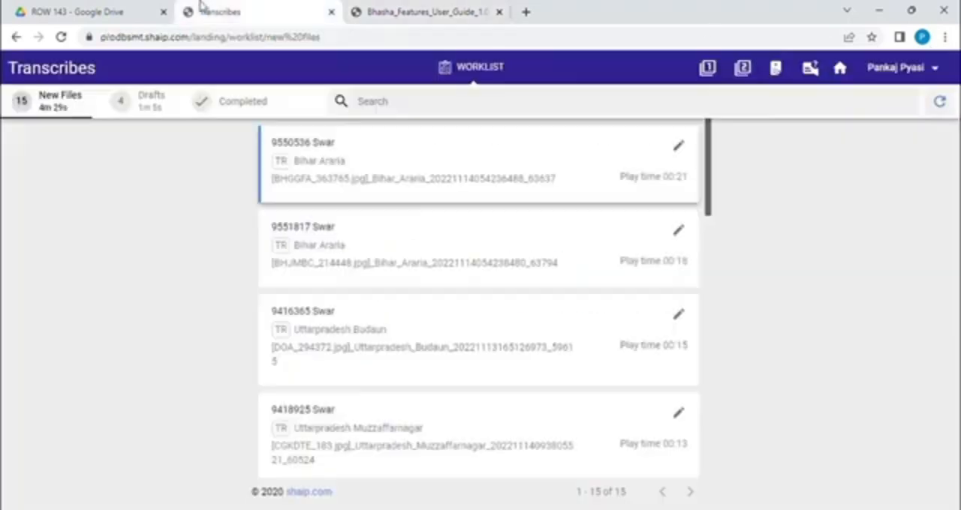
Step: Open the Bhasha Features User Guide 2.0, skim it down to the auto segmentation section and return to the worklist
left_click(741, 79)
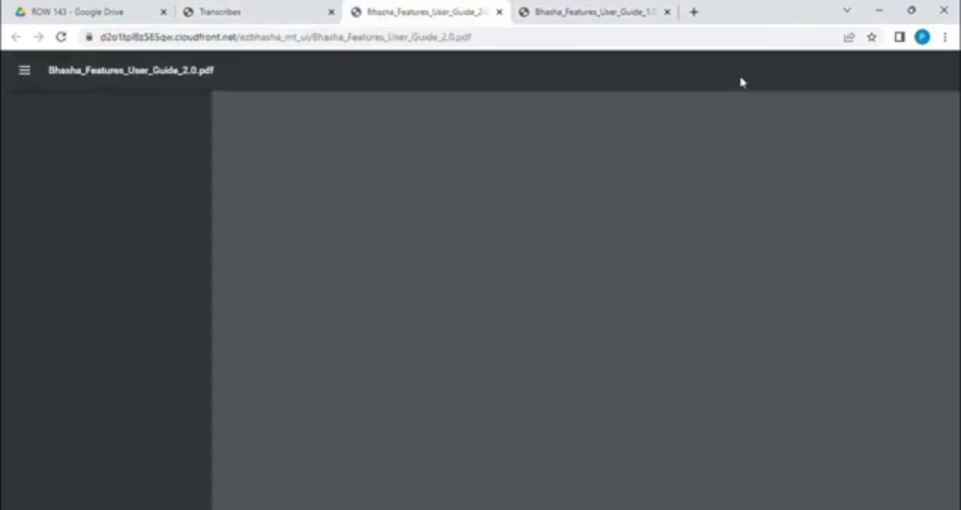
left_click_drag(955, 122, 953, 413)
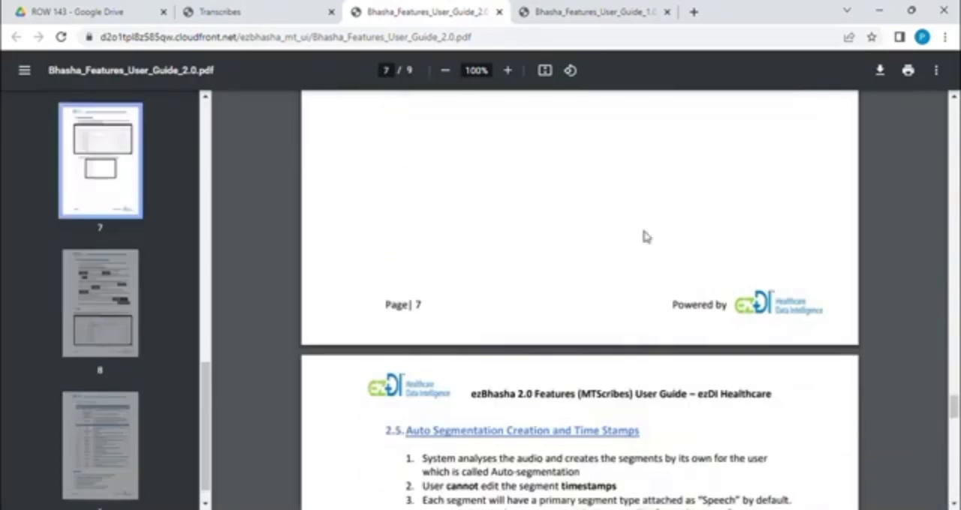
left_click(254, 9)
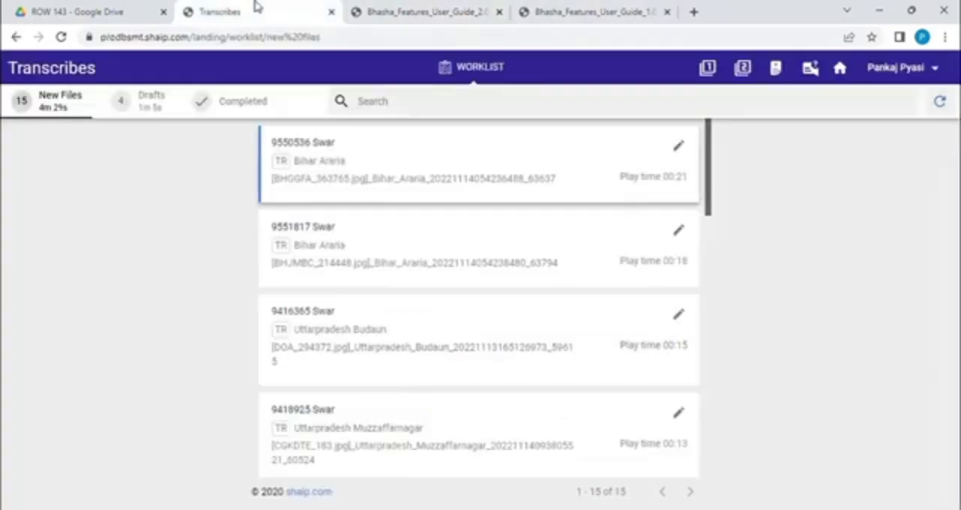
Step: View the languages offered for the transcription guidelines and close the list without choosing one
left_click(775, 69)
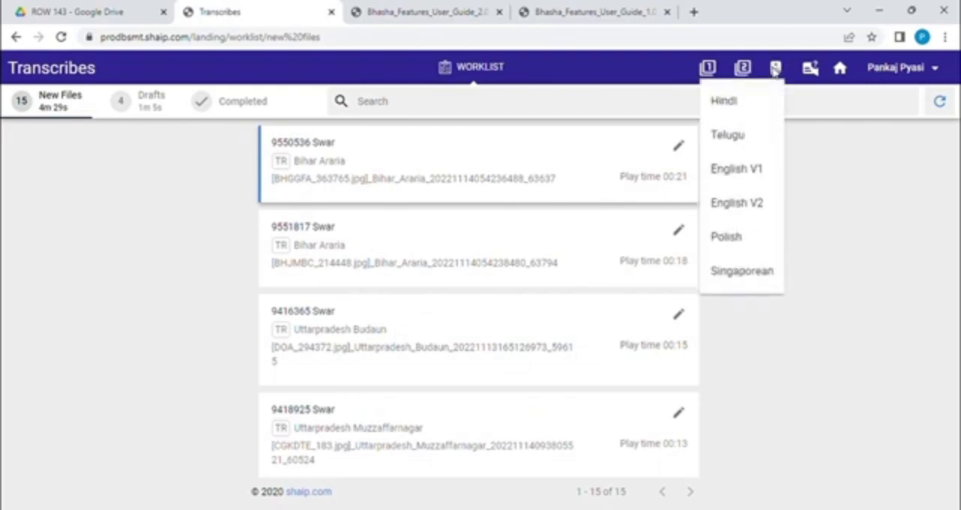
left_click(675, 469)
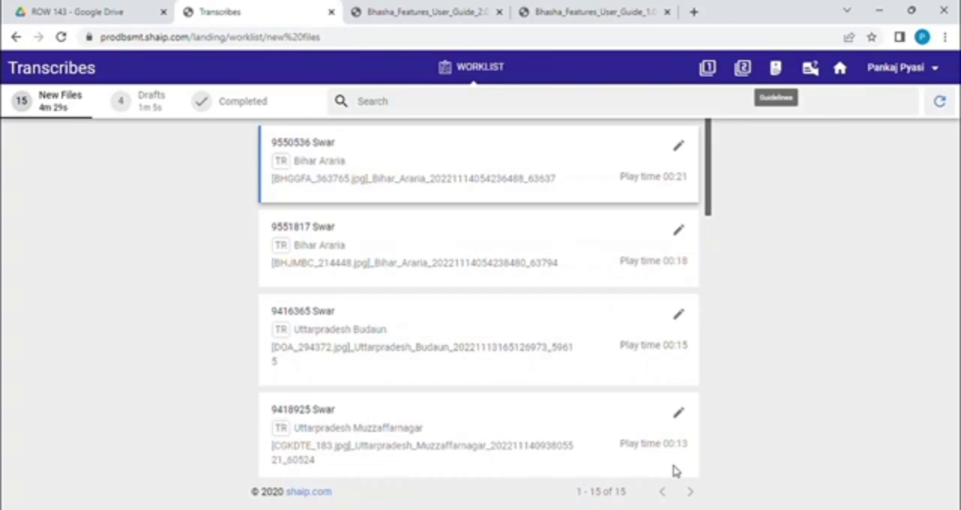
left_click(774, 72)
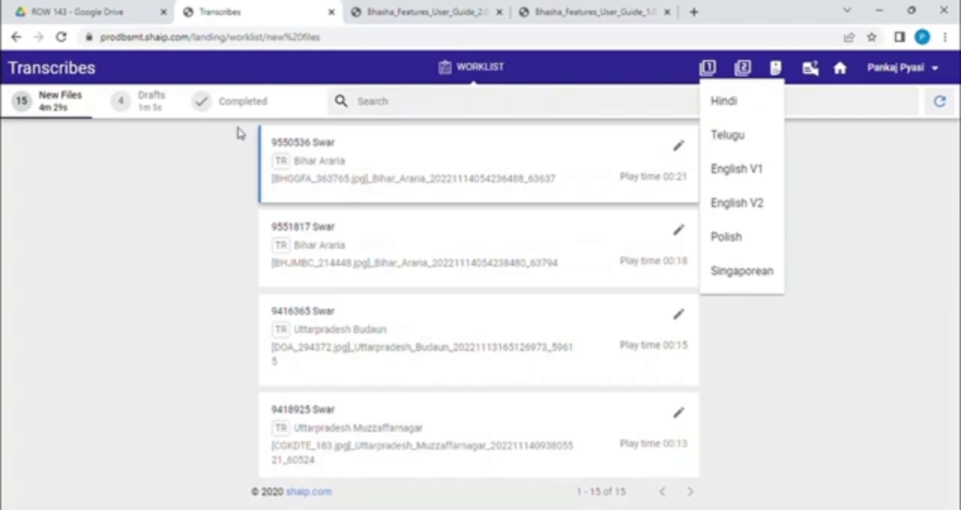
left_click(89, 205)
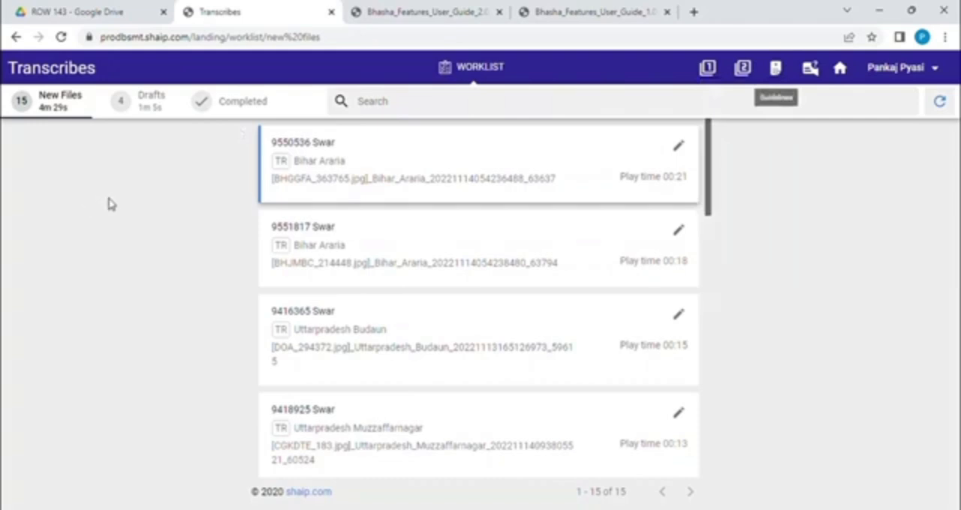
Step: Start work on the first Bihar Araria file in New Files and close its transcription image
left_click(67, 114)
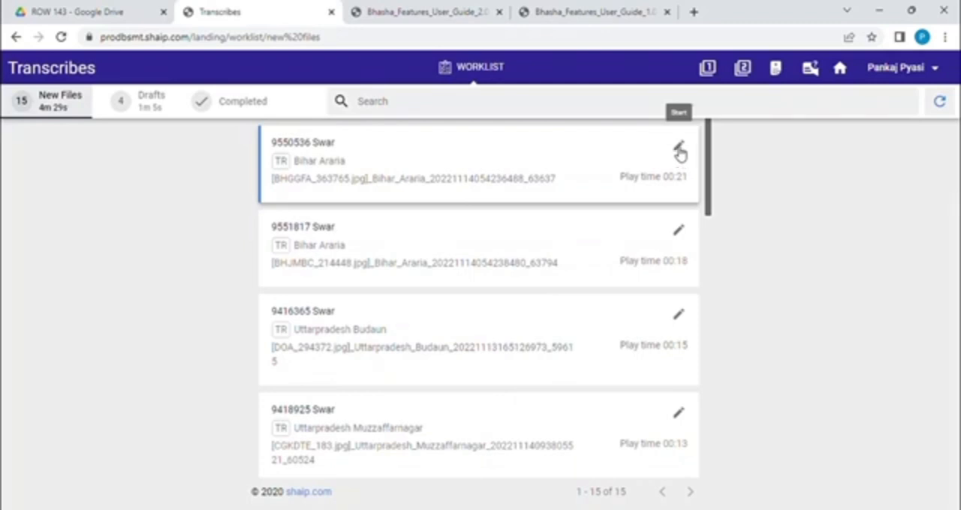
left_click(679, 152)
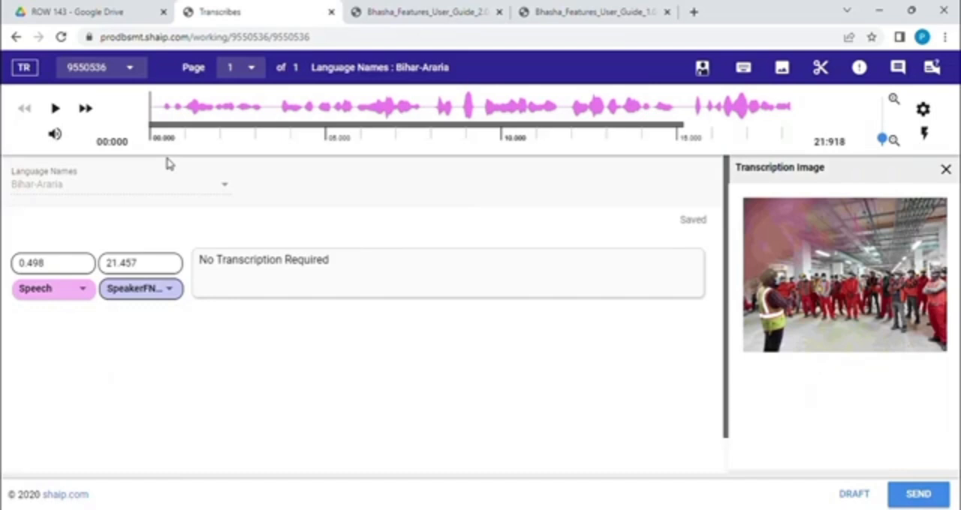
left_click(945, 170)
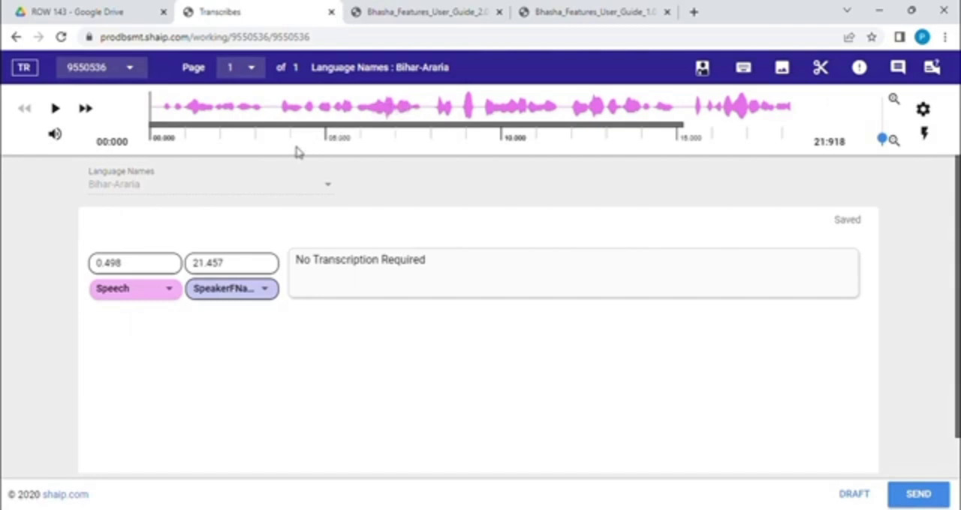
Step: Select the file's only speech segment and listen to its audio, pausing at about 11.3 seconds
left_click(325, 280)
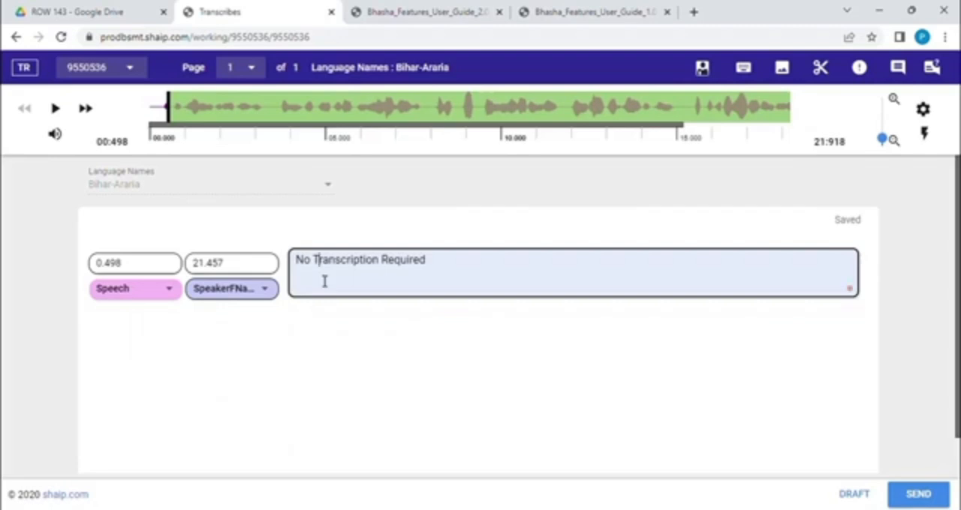
left_click(55, 109)
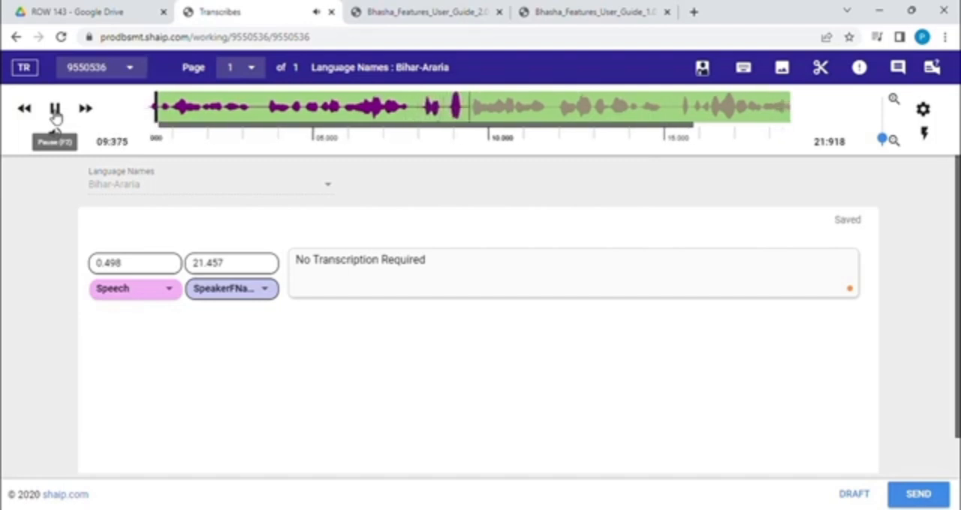
left_click(55, 109)
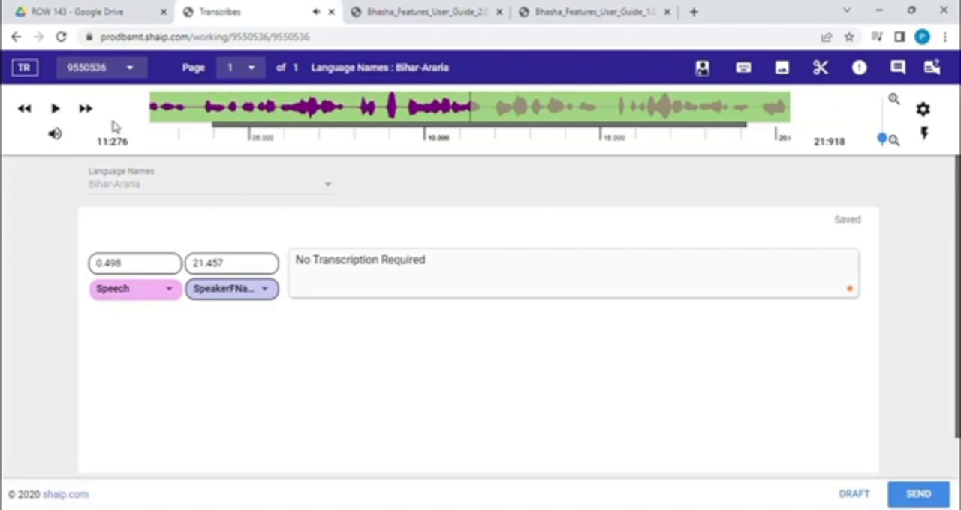
Step: Move the playback position back to about 9.4 seconds on the waveform and select the segment's transcription text
left_click_drag(296, 127, 230, 127)
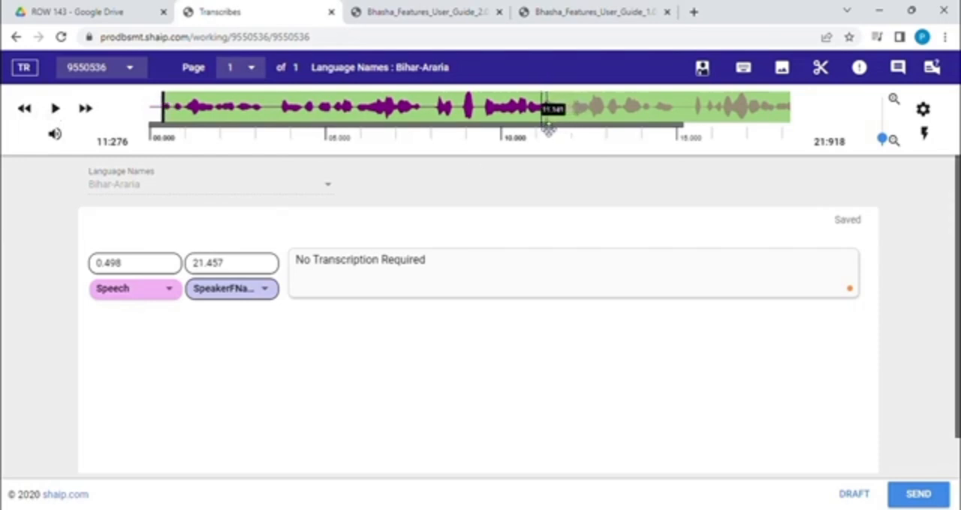
left_click(489, 128)
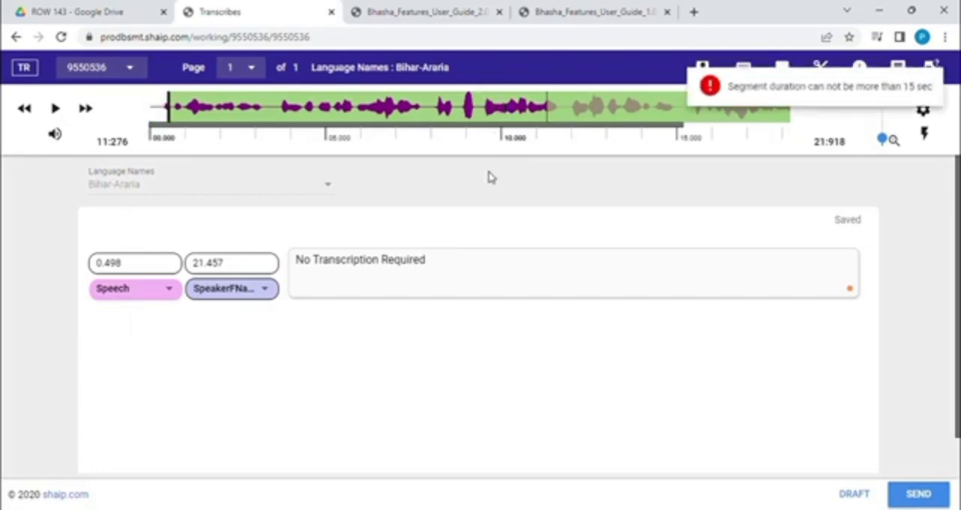
left_click(488, 112)
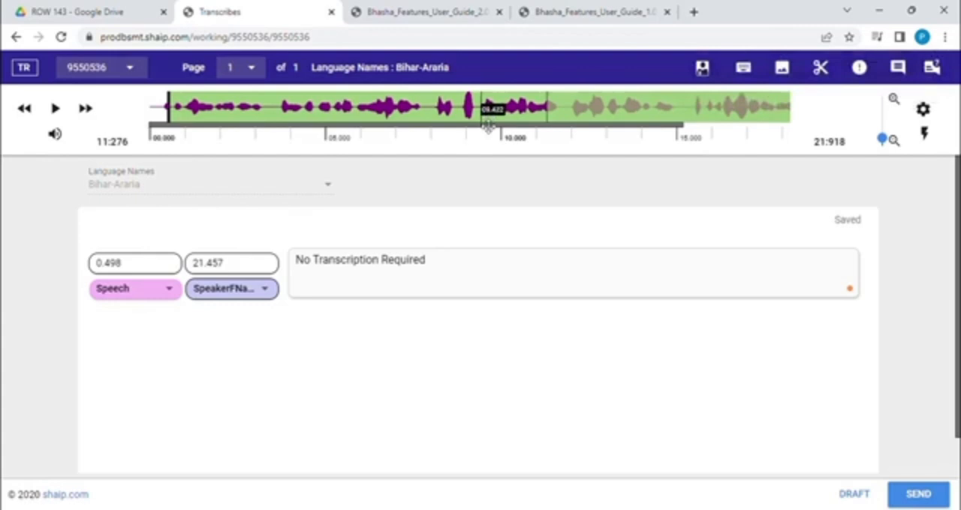
left_click(488, 126)
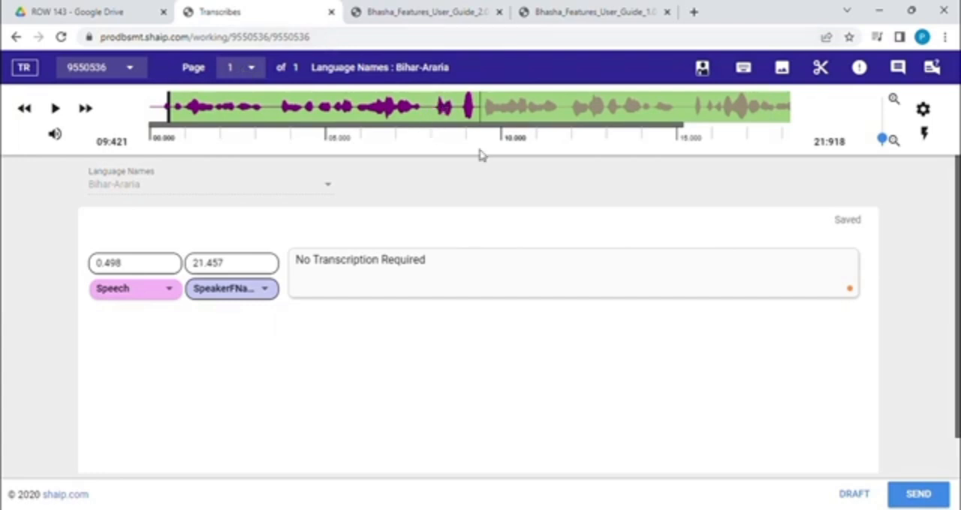
left_click(339, 295)
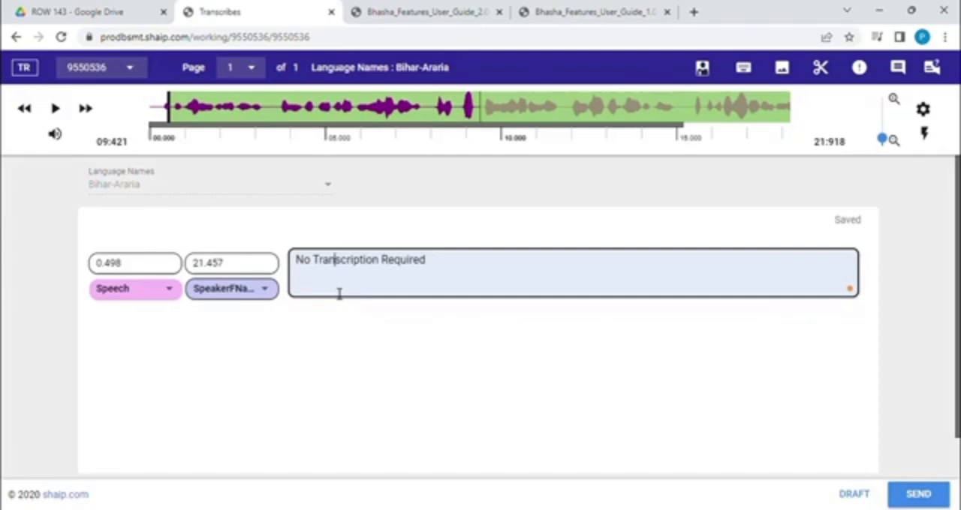
Step: Review the full ezTranscribes keyboard shortcut list, including the segment commands, and close it
left_click(743, 73)
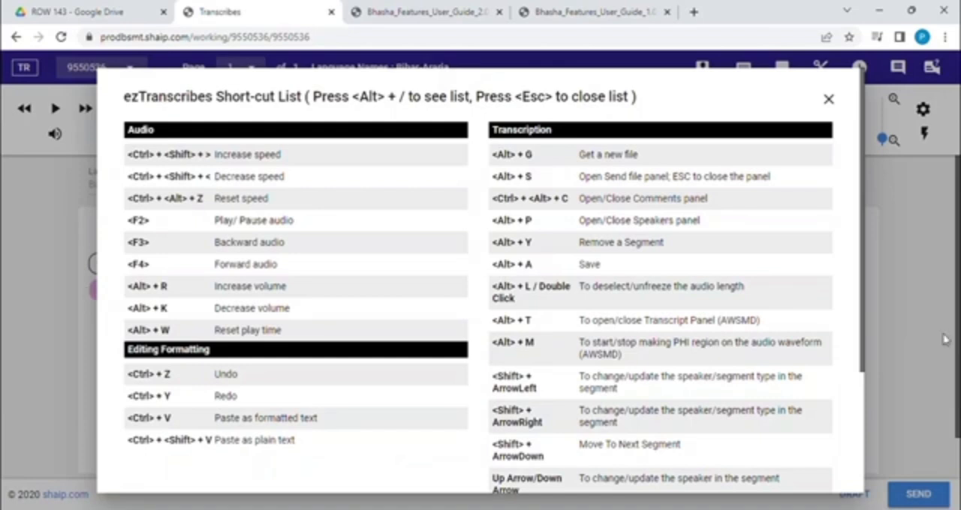
left_click_drag(862, 346, 872, 471)
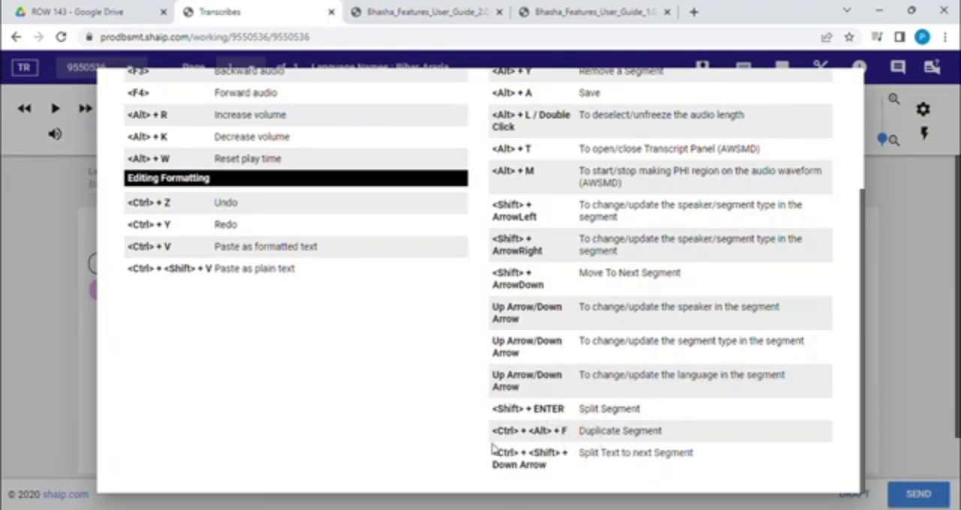
left_click(73, 367)
Step: Duplicate the "No Transcription Required" speech segment and try to duplicate the original a second time
left_click(374, 275)
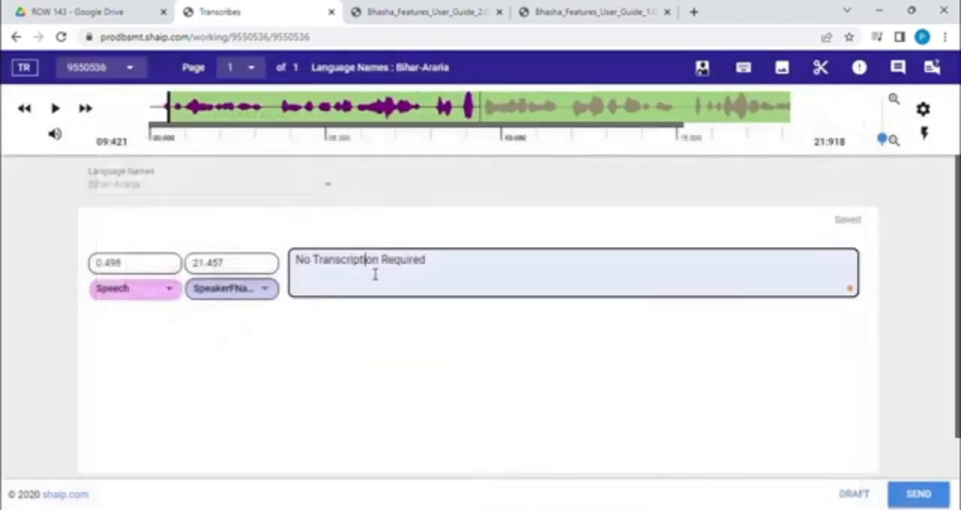
key("ctrl+d")
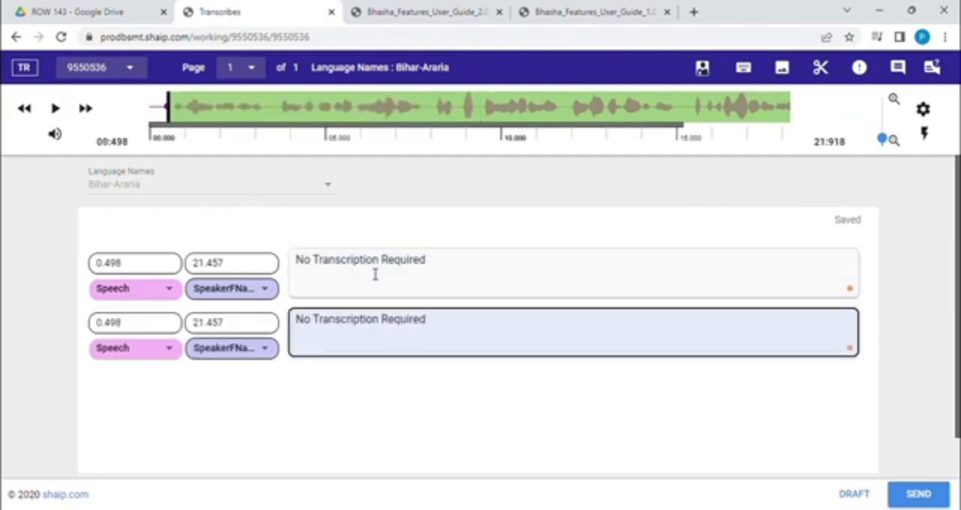
left_click(374, 274)
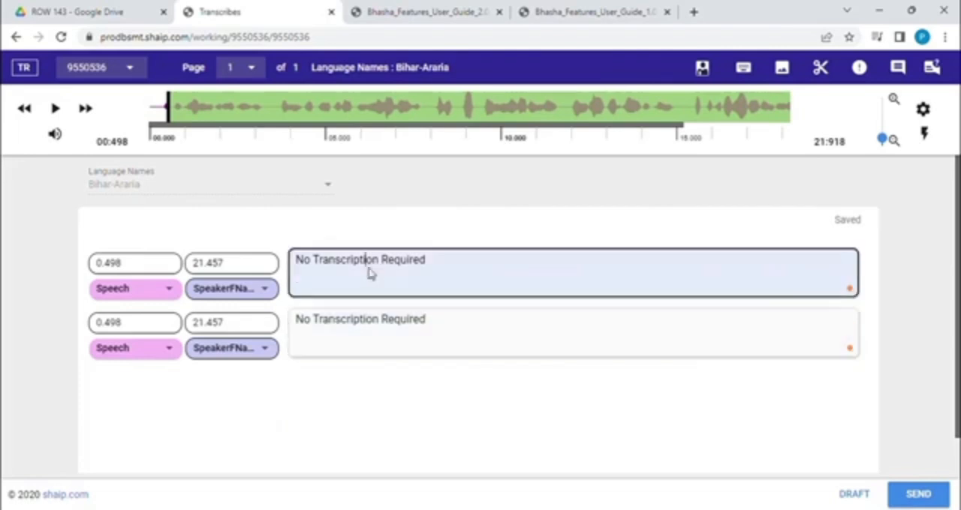
key("ctrl+d")
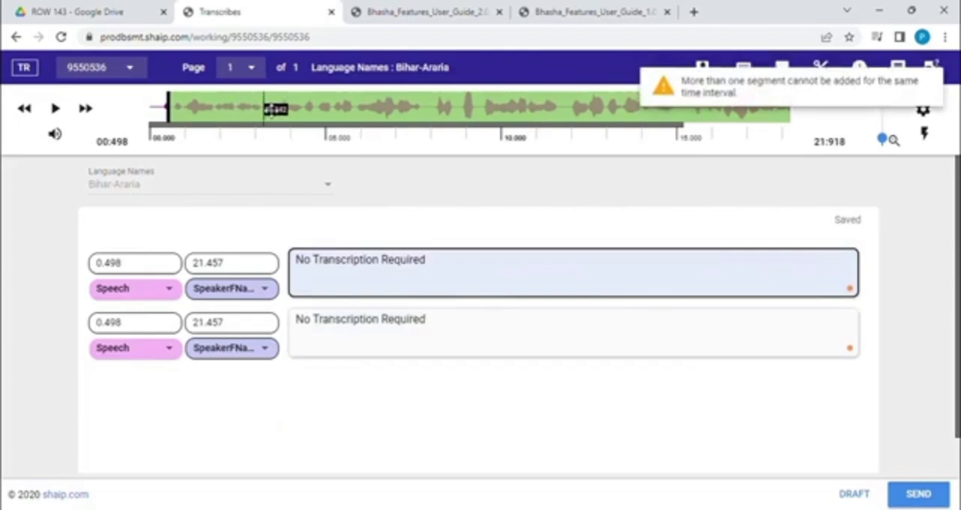
Step: Play the audio from about 3.2 to about 11.6 seconds and select the duplicated segment's text
left_click(269, 105)
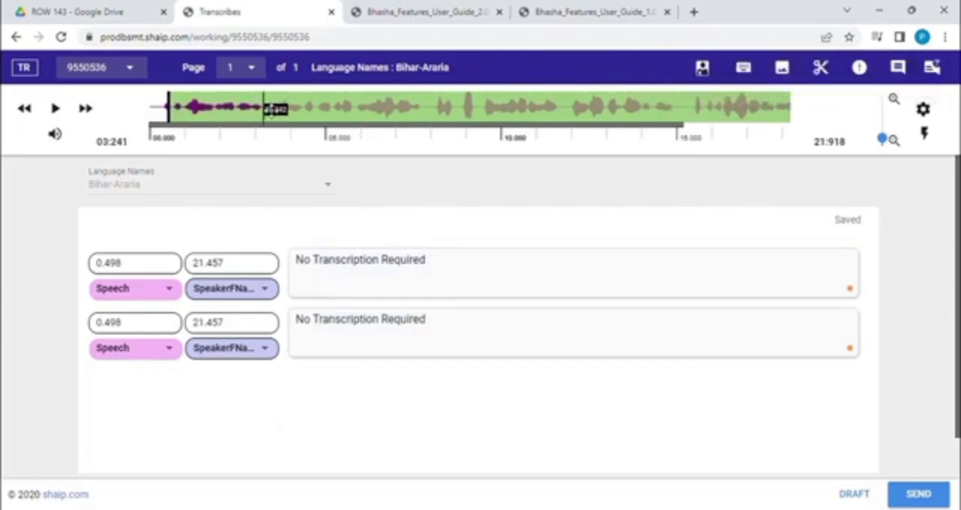
left_click(57, 111)
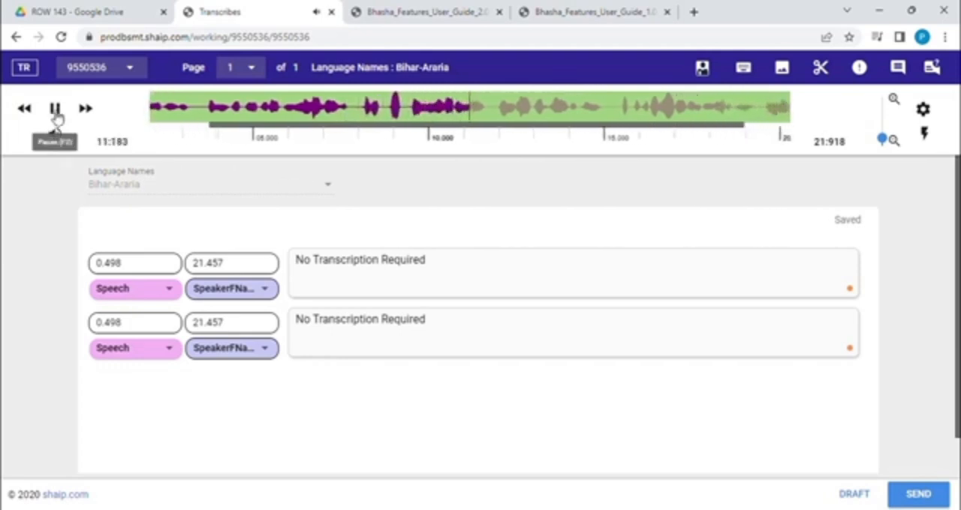
left_click(56, 110)
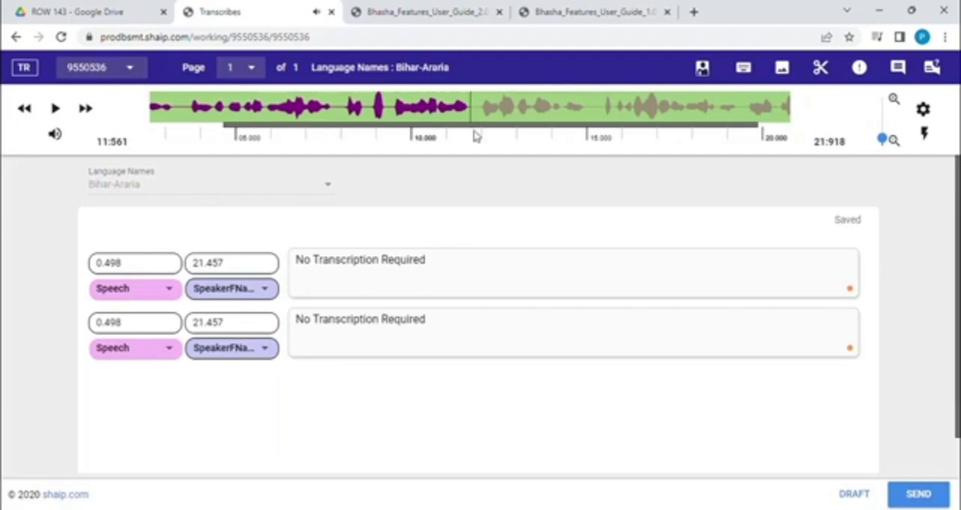
left_click(364, 333)
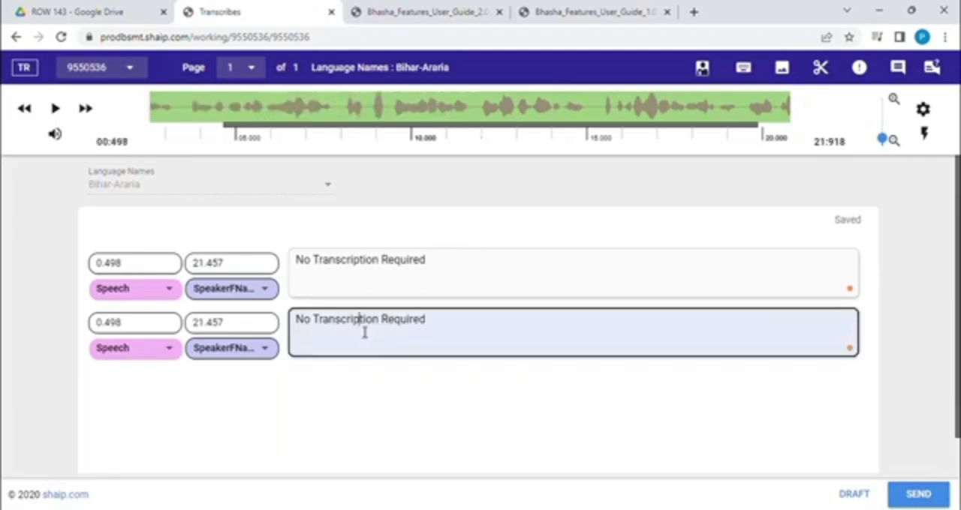
Step: Add two more copies of the duplicated "No Transcription Required" segment and try to duplicate the first segment as well
left_click(157, 122)
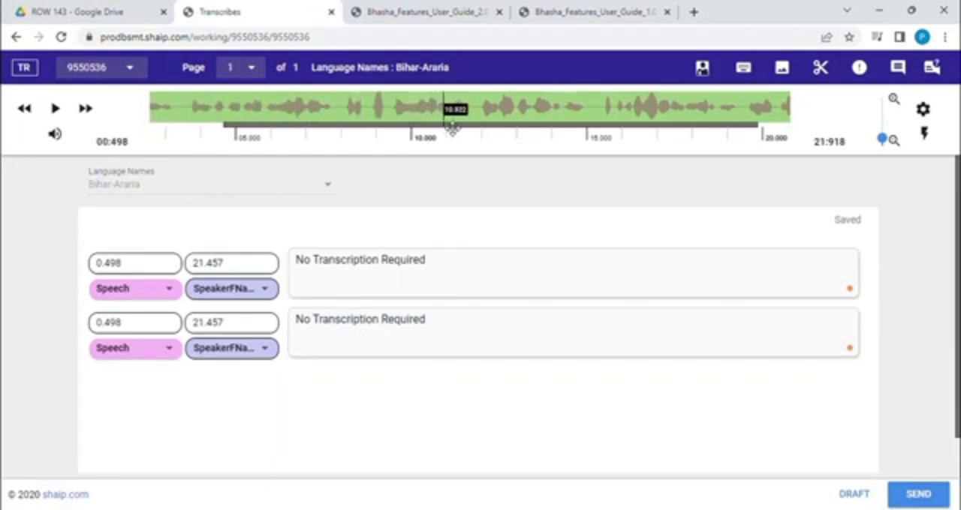
left_click(487, 130)
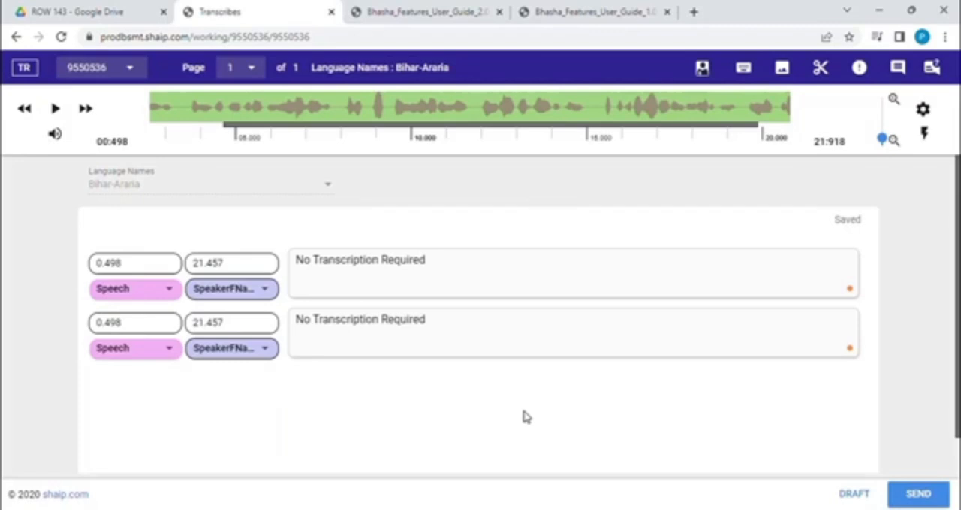
left_click(392, 334)
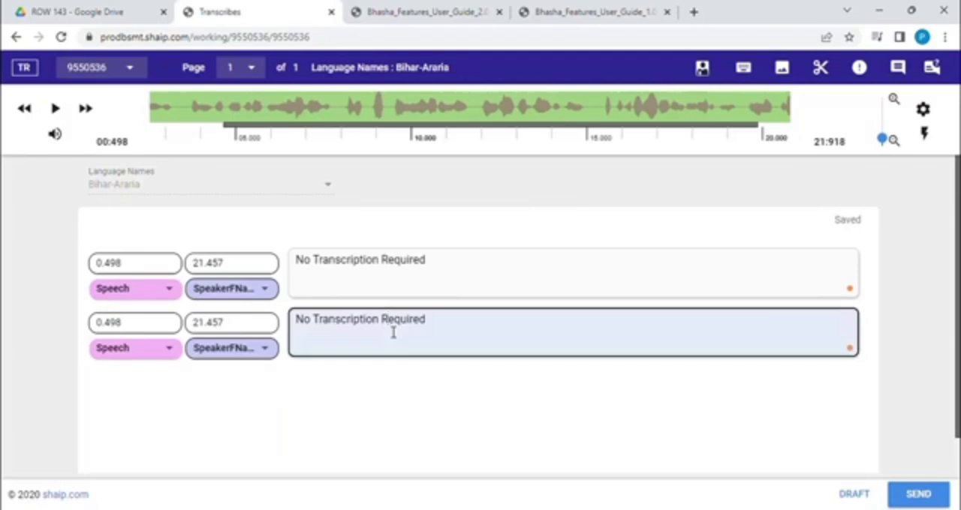
key("ctrl+d")
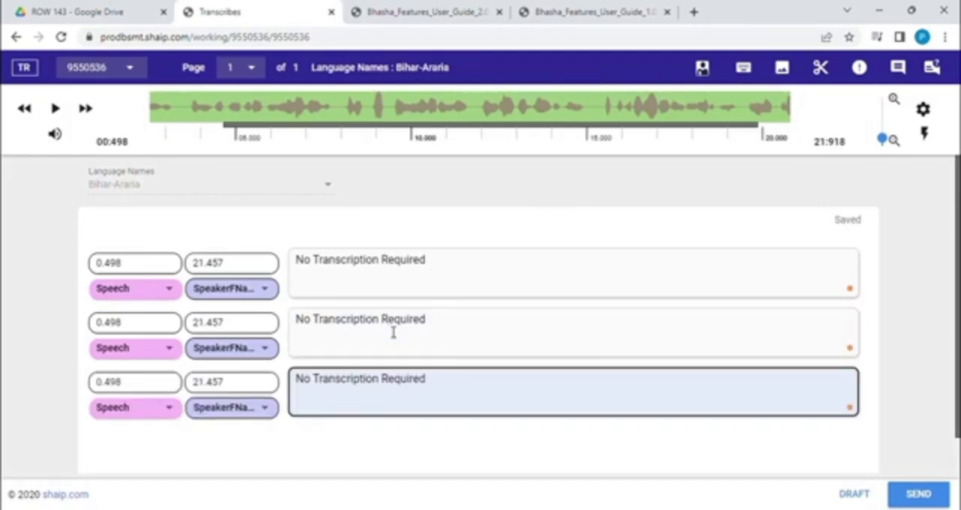
key("ctrl+d")
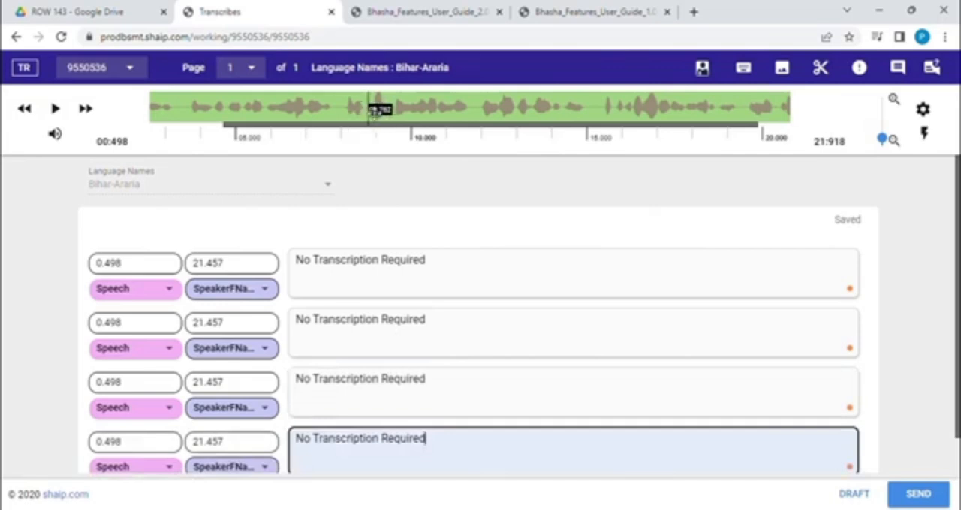
left_click(356, 283)
key("ctrl+d")
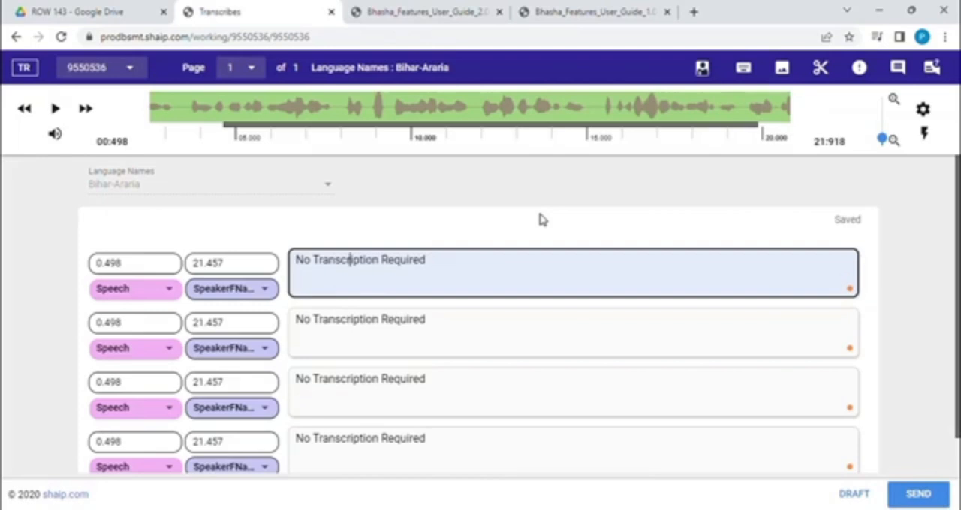
Step: Consult the ezTranscribes keyboard shortcut list again and close it
left_click(364, 285)
left_click(741, 69)
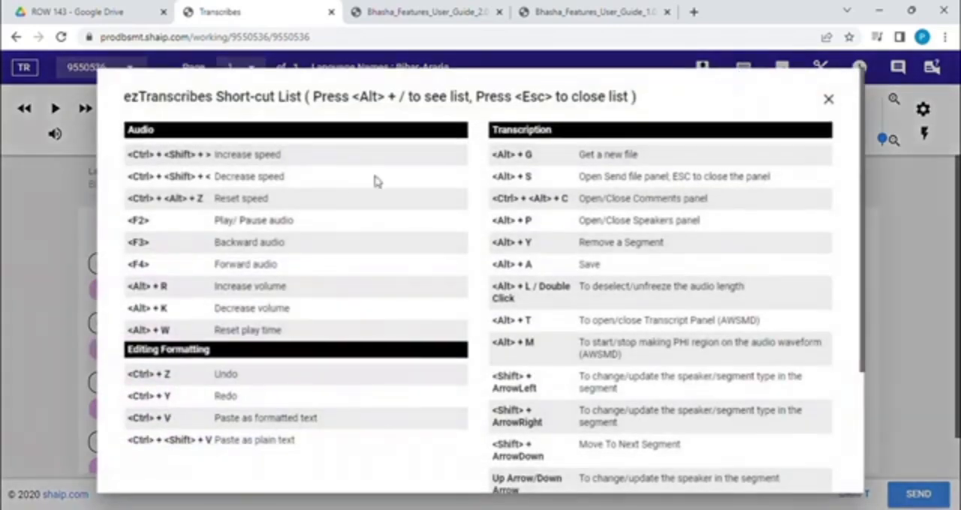
left_click(829, 100)
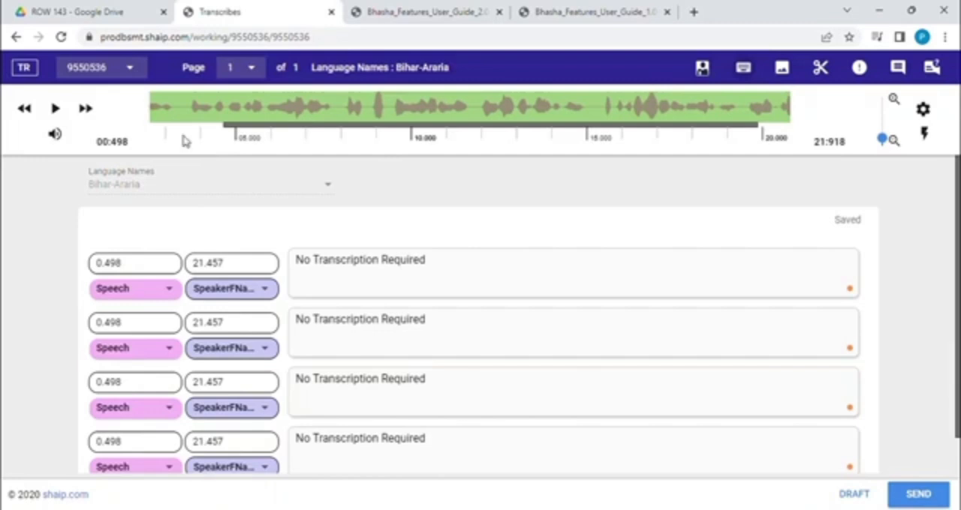
Step: Bring the waveform back to the start of the recording and play the audio up to about 7.9 seconds
left_click_drag(238, 125, 151, 122)
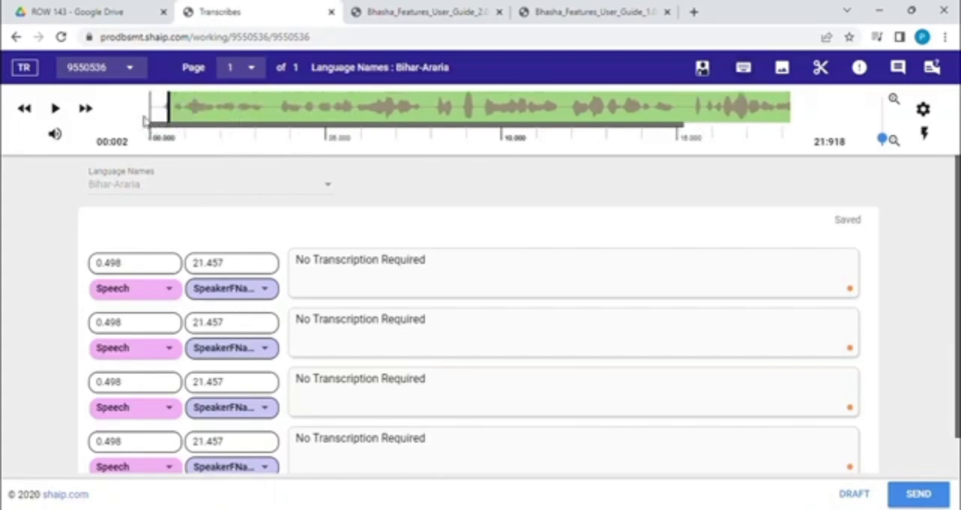
left_click(56, 110)
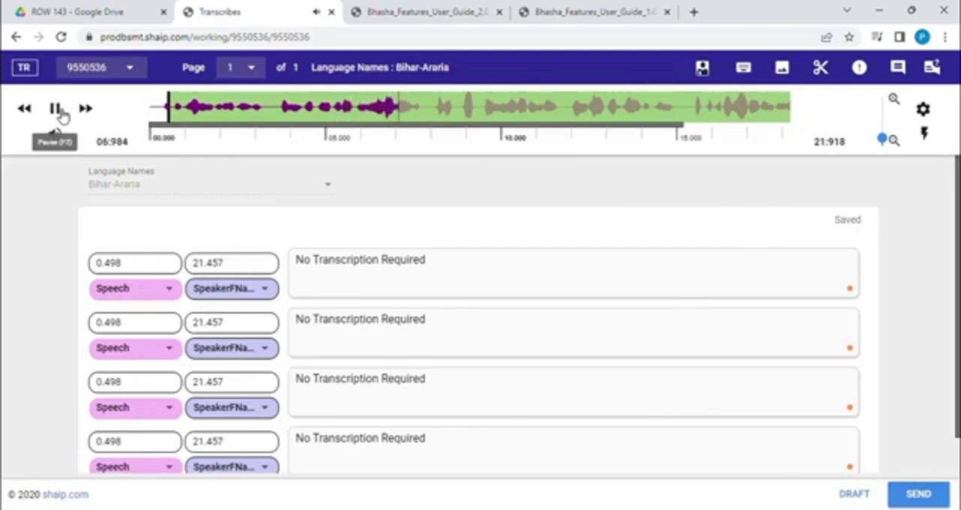
left_click(56, 110)
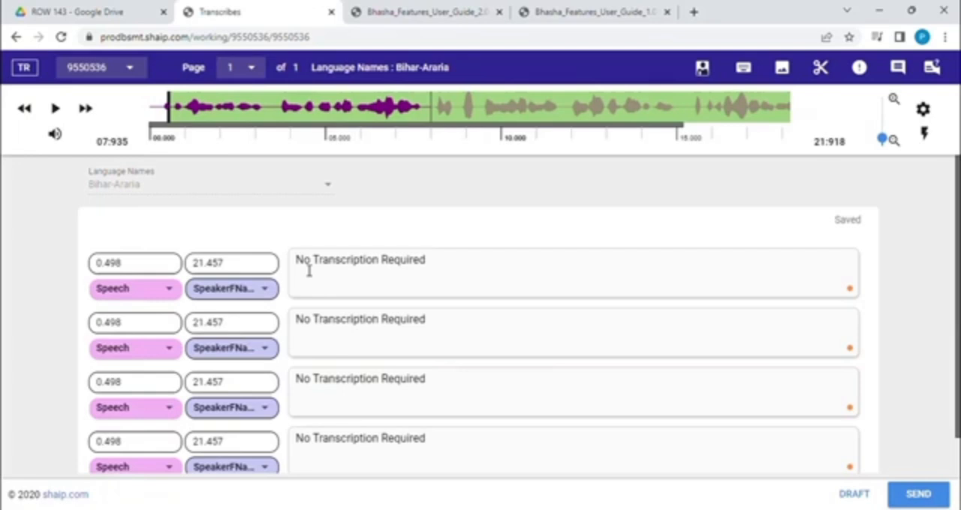
Step: Clear the "No Transcription Required" placeholder from the first segment's transcription text
left_click(326, 274)
type("There")
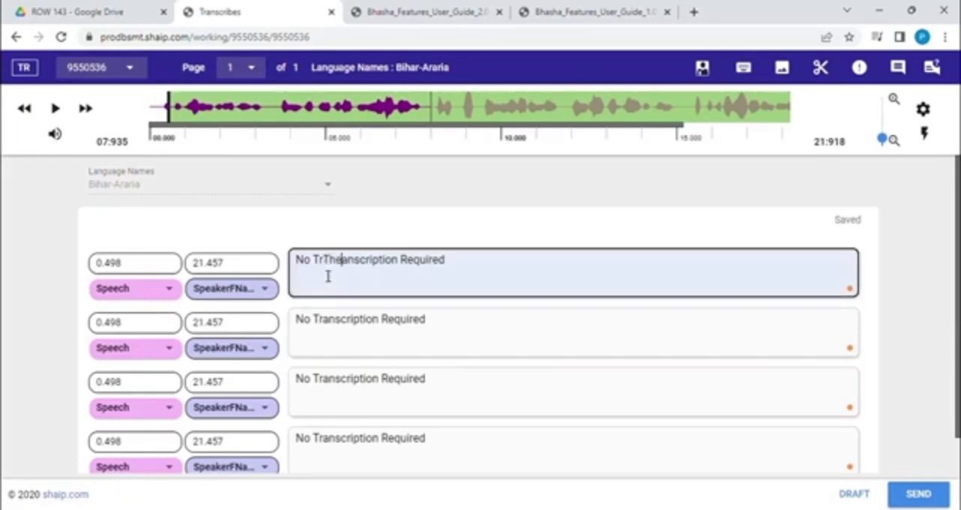
key("BackSpace")
key("BackSpace")
key("BackSpace")
key("BackSpace")
key("BackSpace")
key("BackSpace")
key("BackSpace")
key("BackSpace")
key("BackSpace")
key("BackSpace")
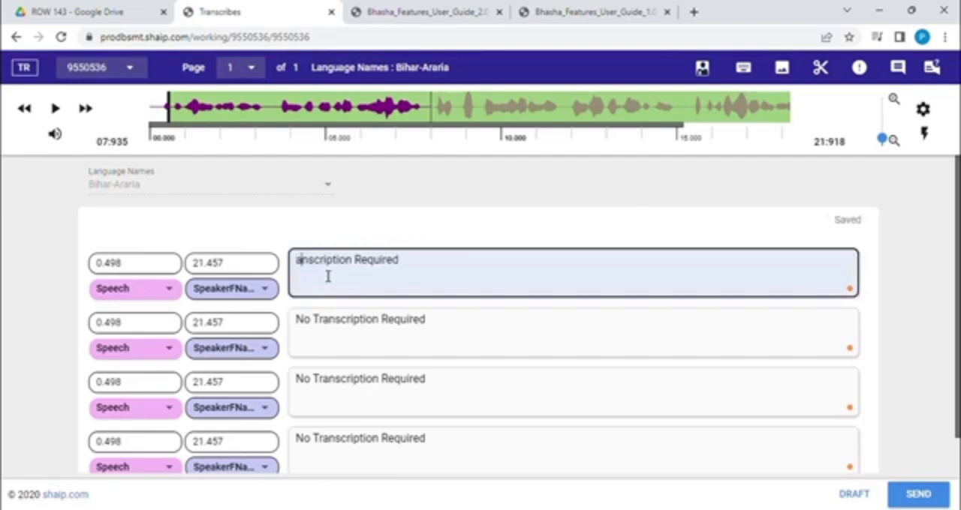
key("Right")
key("Right")
key("Right")
key("BackSpace")
key("BackSpace")
key("BackSpace")
key("BackSpace")
key("BackSpace")
key("BackSpace")
key("BackSpace")
key("BackSpace")
key("BackSpace")
key("BackSpace")
key("BackSpace")
key("BackSpace")
key("BackSpace")
key("BackSpace")
key("BackSpace")
key("BackSpace")
key("BackSpace")
key("BackSpace")
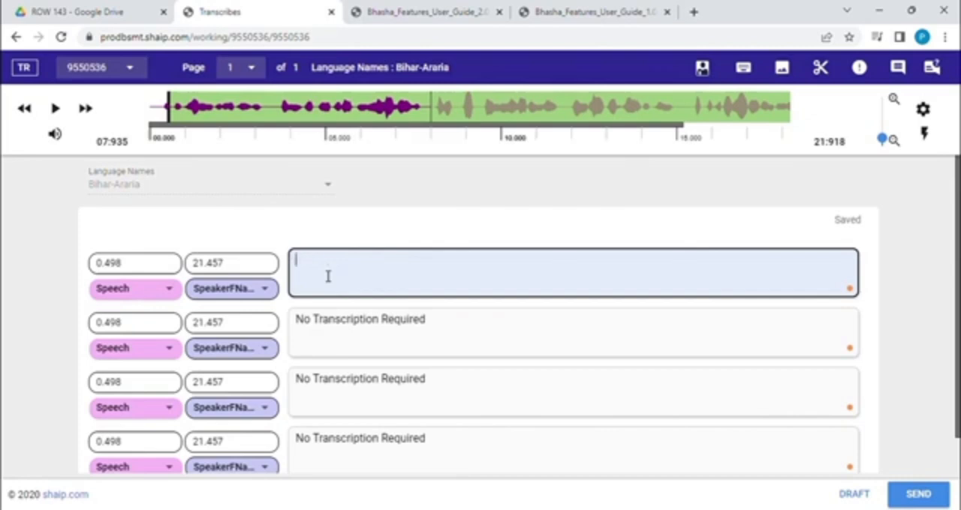
Step: Transcribe the first segment as "There is a factory where each people is wearing the same dresses."
type("There is an")
key("BackSpace")
key("BackSpace")
type("gfacols")
key("BackSpace")
key("BackSpace")
key("BackSpace")
key("BackSpace")
key("BackSpace")
key("BackSpace")
key("BackSpace")
type("factory w")
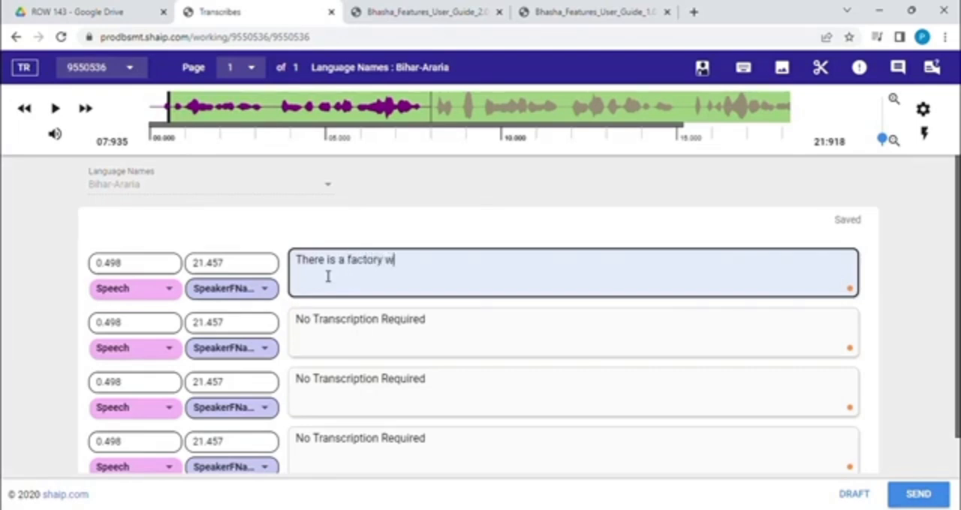
type("hwre each people ")
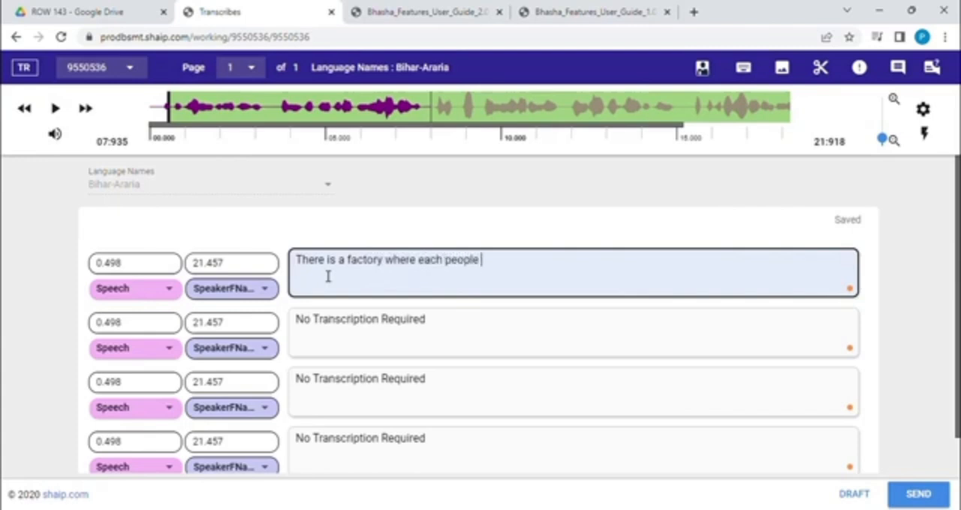
type("is wearing ")
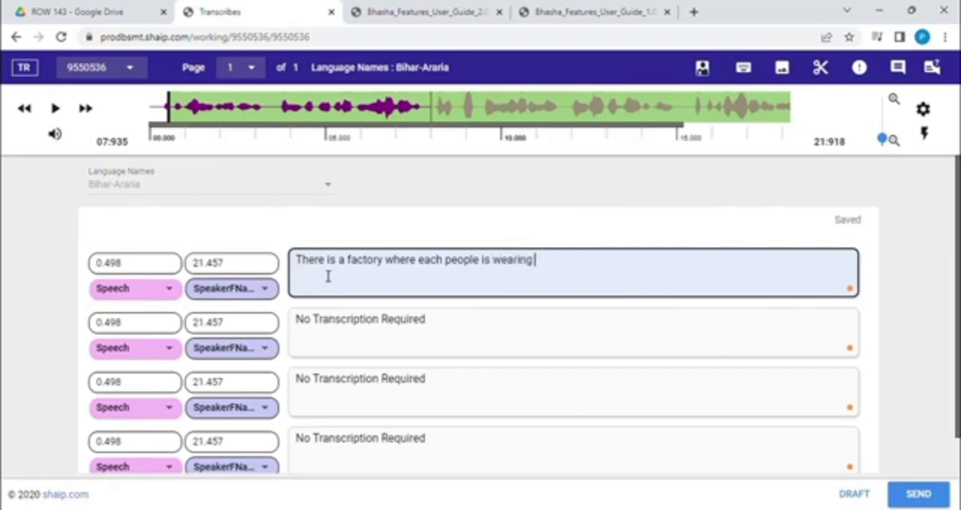
type("the same dres")
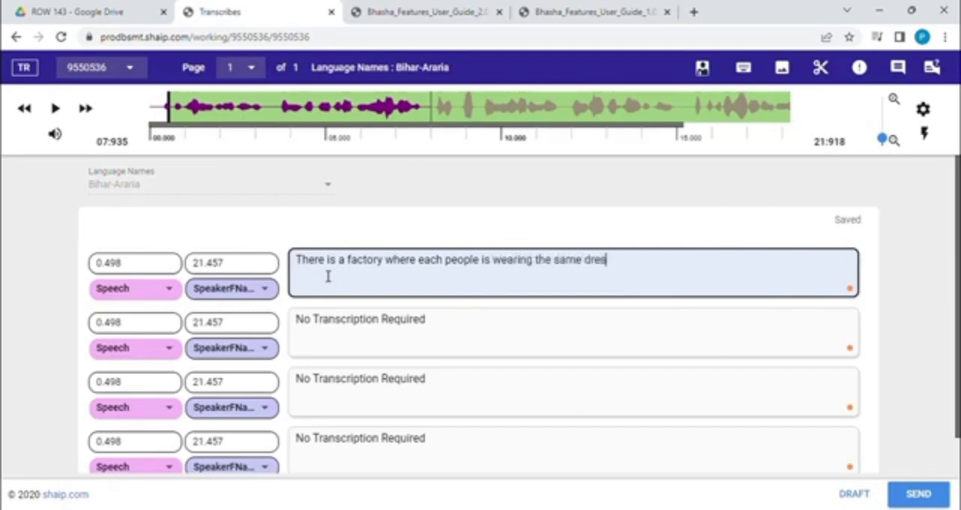
type("ses.")
Step: Clear the "No Transcription Required" placeholder from the second segment's transcription text
left_click(335, 319)
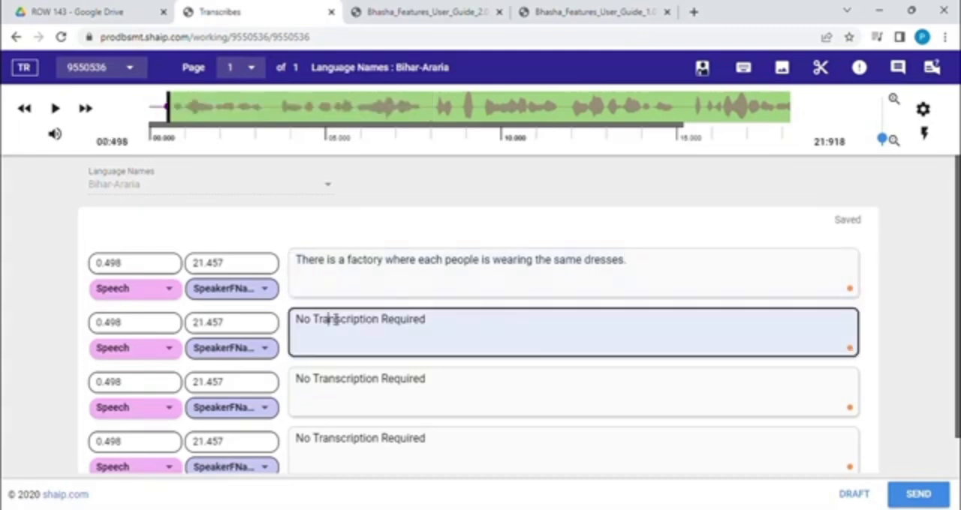
type("Everyone is a")
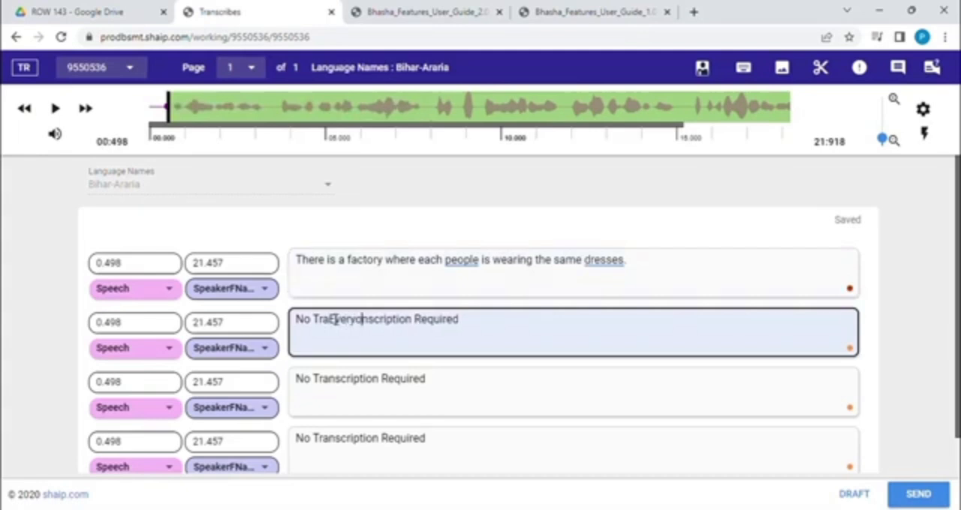
key("BackSpace")
key("BackSpace")
key("BackSpace")
key("BackSpace")
key("BackSpace")
key("BackSpace")
key("BackSpace")
key("BackSpace")
key("BackSpace")
key("BackSpace")
key("BackSpace")
key("BackSpace")
key("BackSpace")
key("BackSpace")
key("BackSpace")
key("BackSpace")
key("BackSpace")
key("BackSpace")
key("BackSpace")
key("BackSpace")
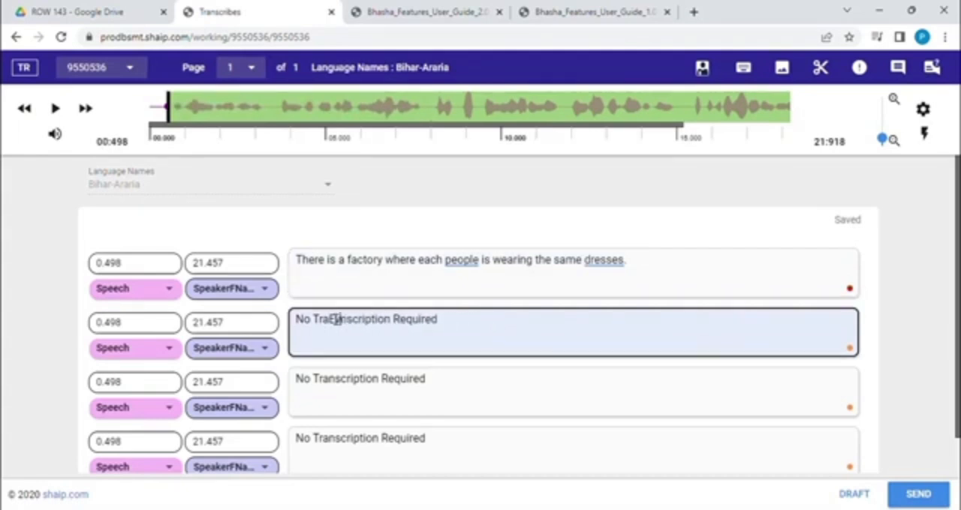
key("Right")
key("Right")
key("Right")
key("Right")
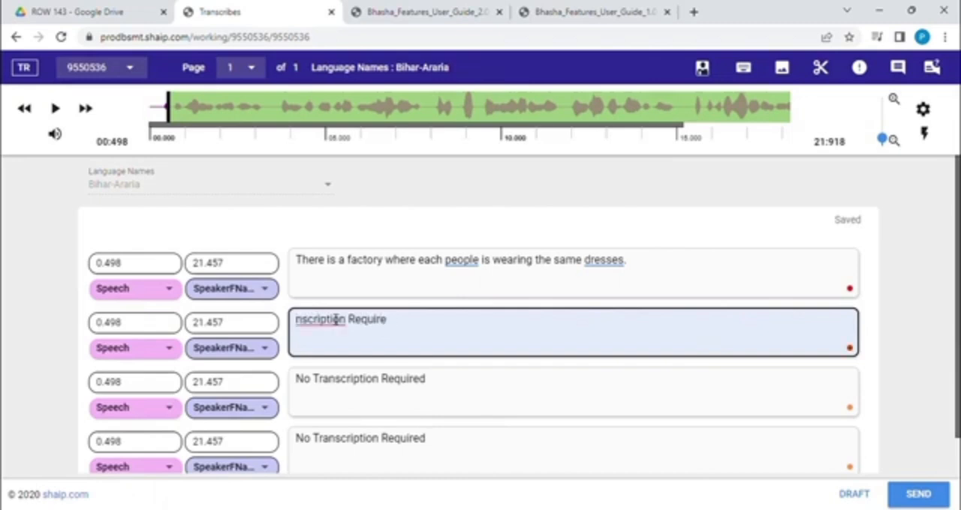
key("BackSpace")
key("BackSpace")
key("BackSpace")
key("BackSpace")
key("BackSpace")
key("BackSpace")
key("BackSpace")
key("BackSpace")
key("BackSpace")
key("BackSpace")
key("BackSpace")
key("BackSpace")
key("BackSpace")
key("BackSpace")
key("BackSpace")
key("BackSpace")
key("BackSpace")
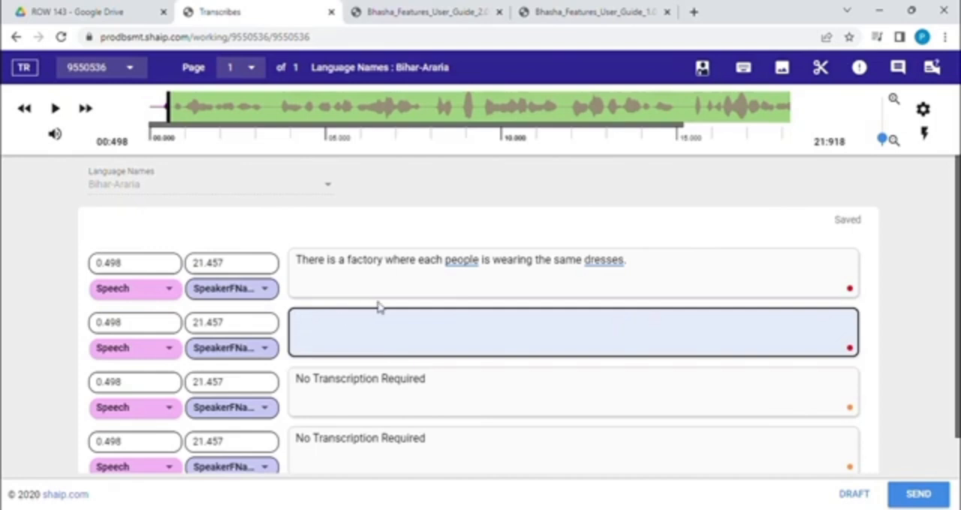
Step: Transcribe the second segment as "Everyone is working here day and night for earning some money."
type("Everyo")
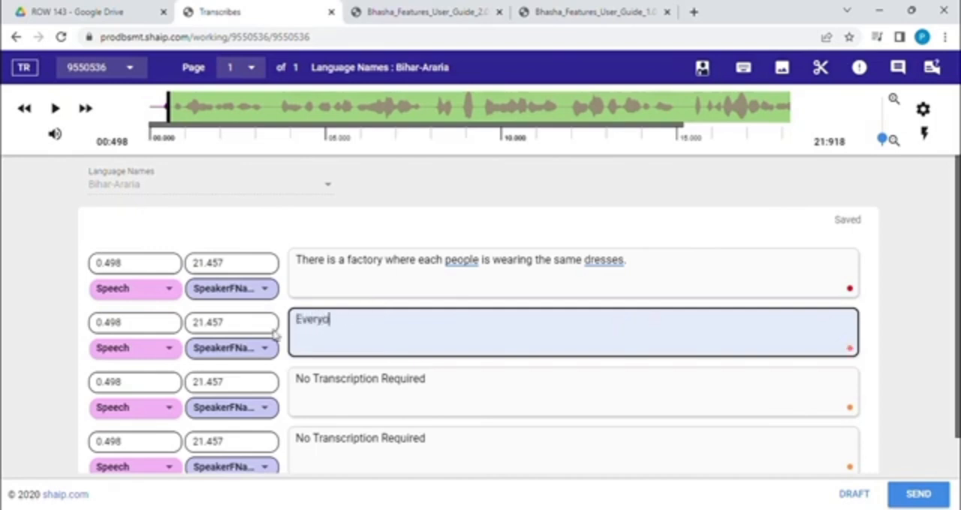
type("ne is .")
type("w")
type("wpork")
type("rking her")
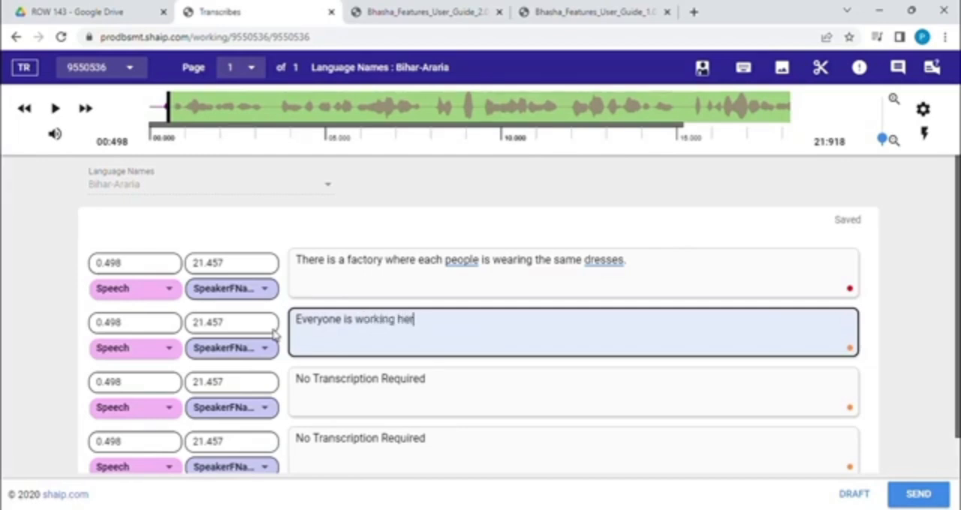
type("e day and night ")
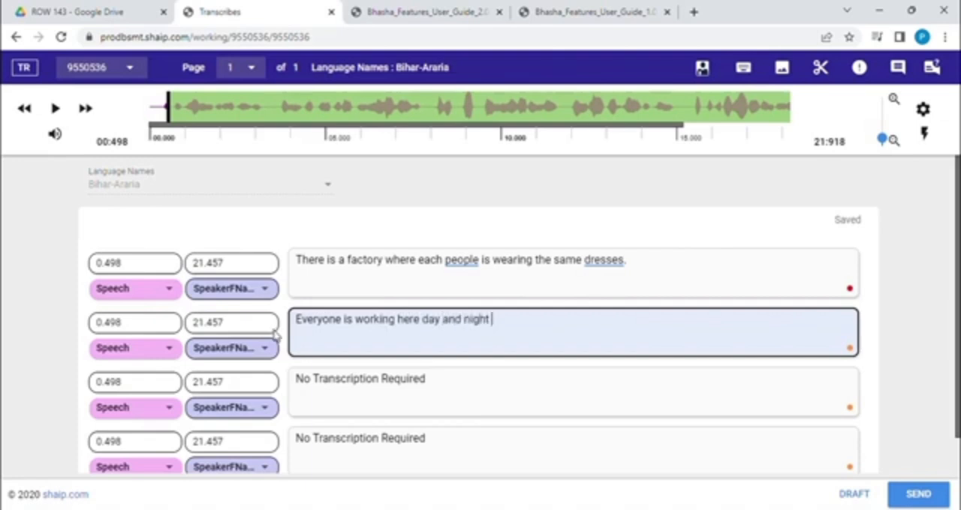
type("for earning some money.")
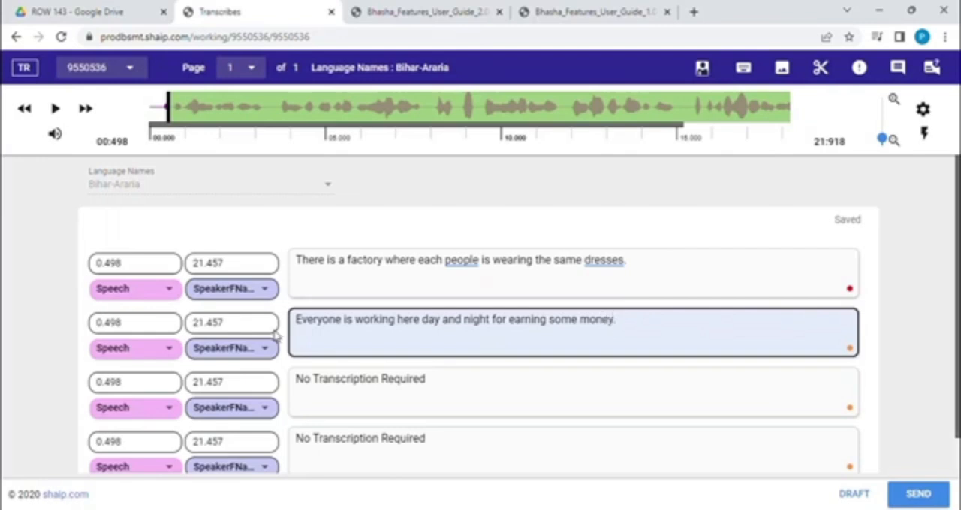
Step: Replace the underlined phrase "for earning" in the second segment with the suggested correction "to earn"
left_click(229, 328)
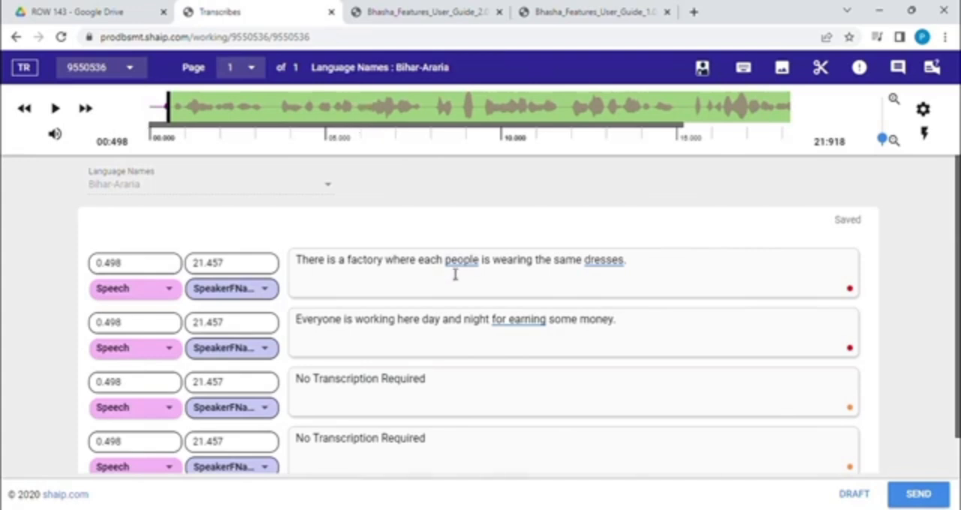
left_click(431, 346)
left_click(528, 329)
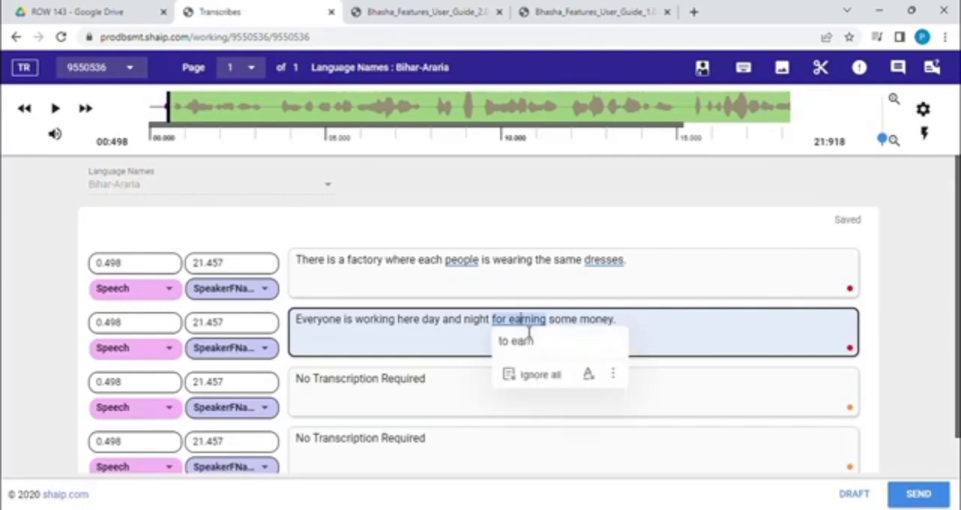
left_click(532, 352)
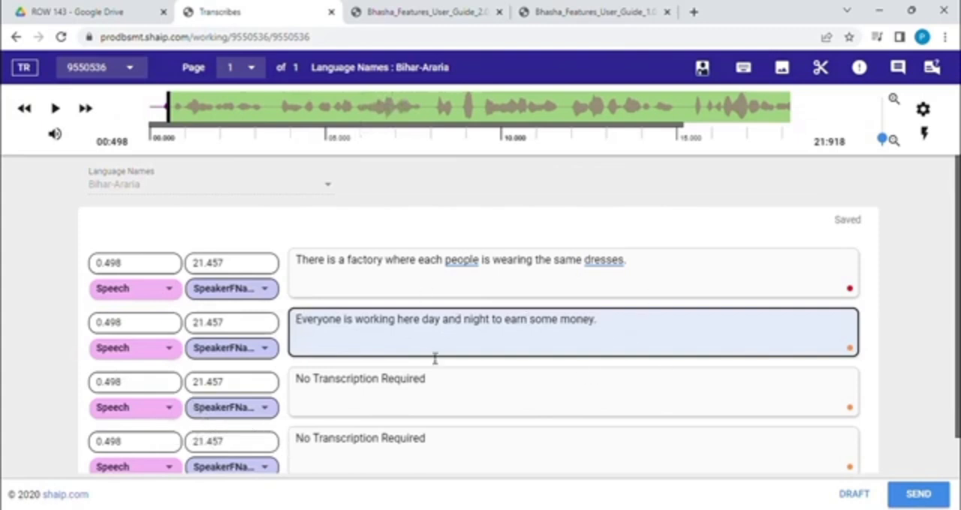
Step: Try to send the transcribed file, dismiss the error dialog, and try to send it again
left_click(919, 495)
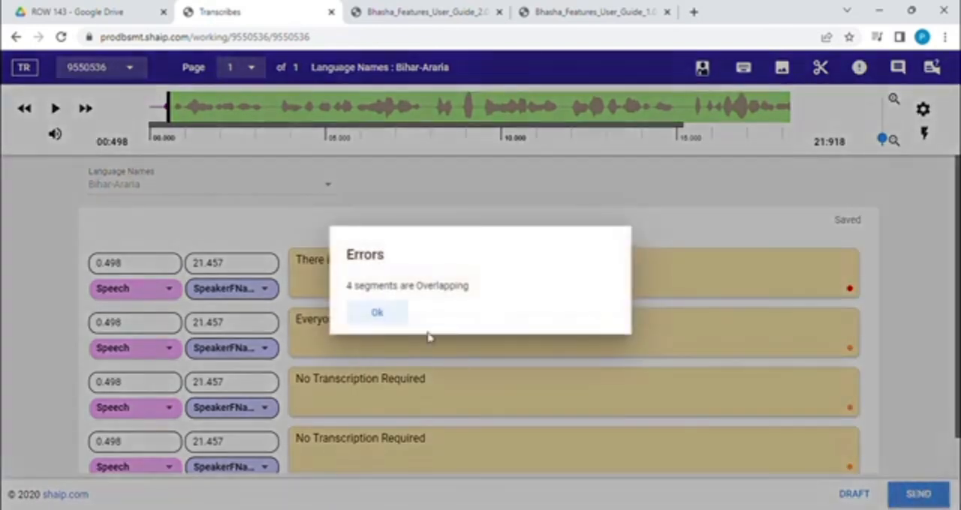
left_click(377, 313)
left_click(899, 495)
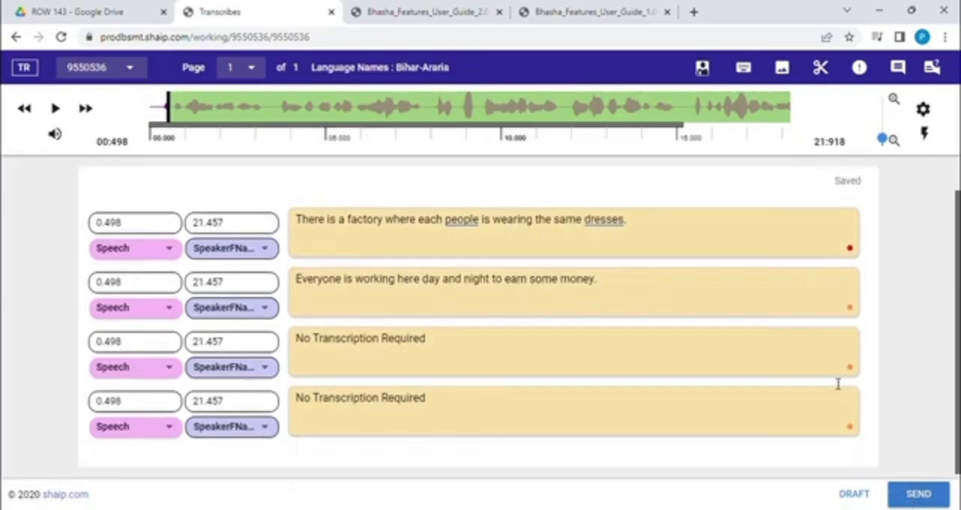
Step: Consult the keyboard shortcut list and delete the two "No Transcription Required" segments
left_click(743, 69)
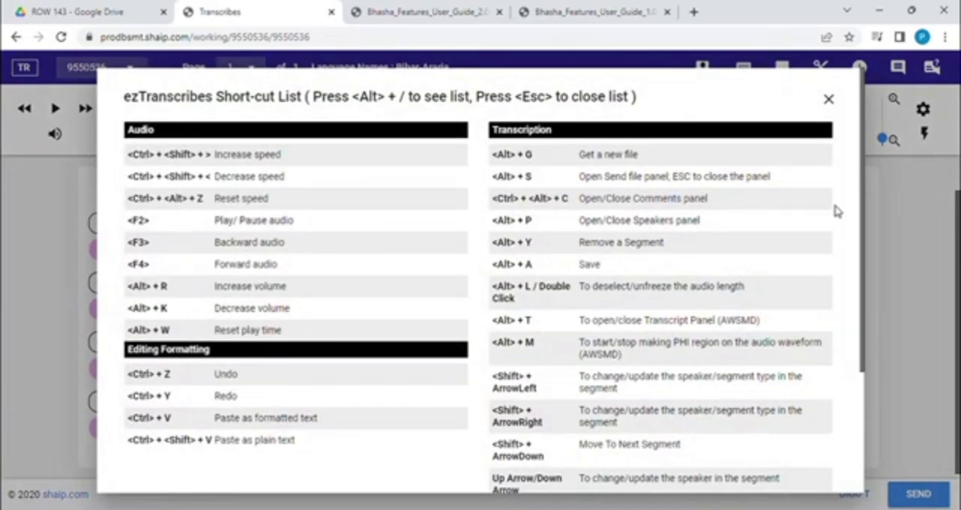
left_click(882, 219)
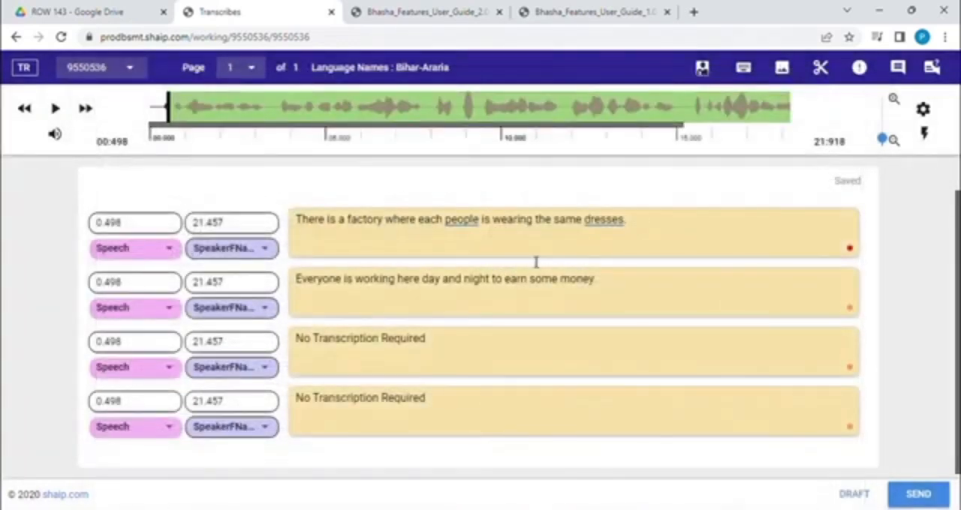
left_click(471, 404)
key("ctrl+Delete")
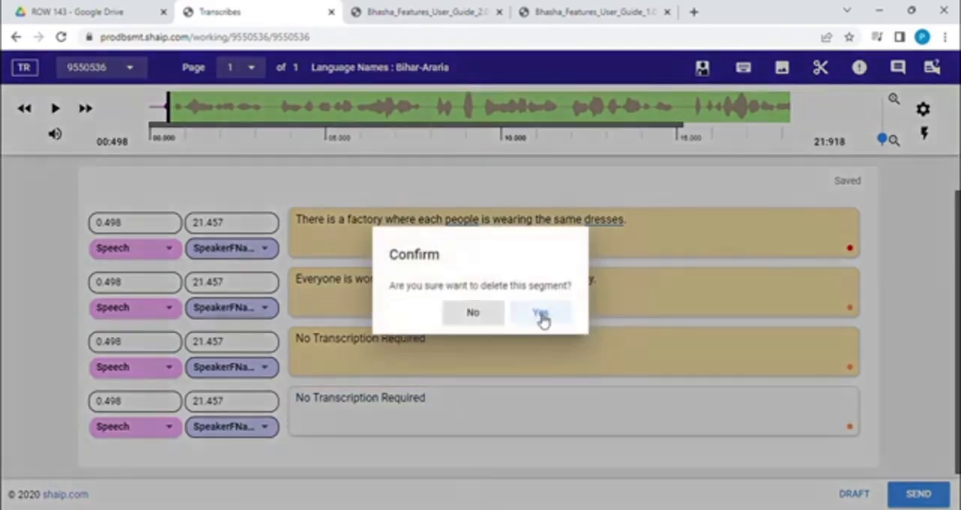
left_click(541, 315)
left_click(451, 367)
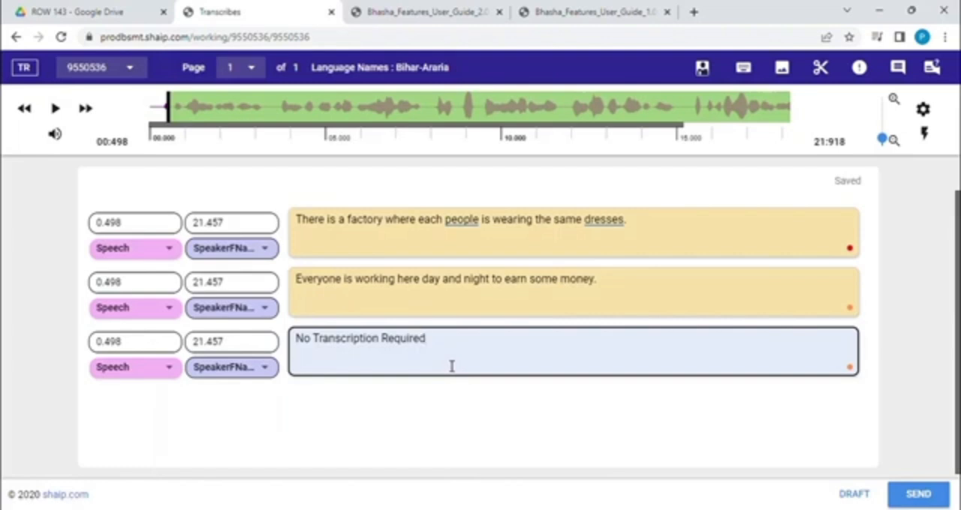
key("ctrl+Delete")
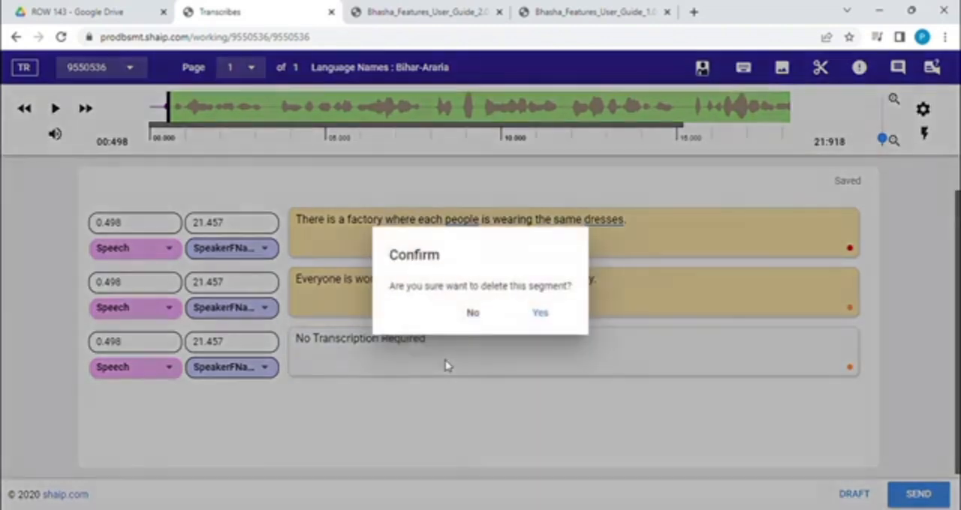
left_click(537, 315)
Step: Delete the segment "Everyone is working here day and night to earn some money." and select the factory segment's text
left_click(498, 308)
key("ctrl+Delete")
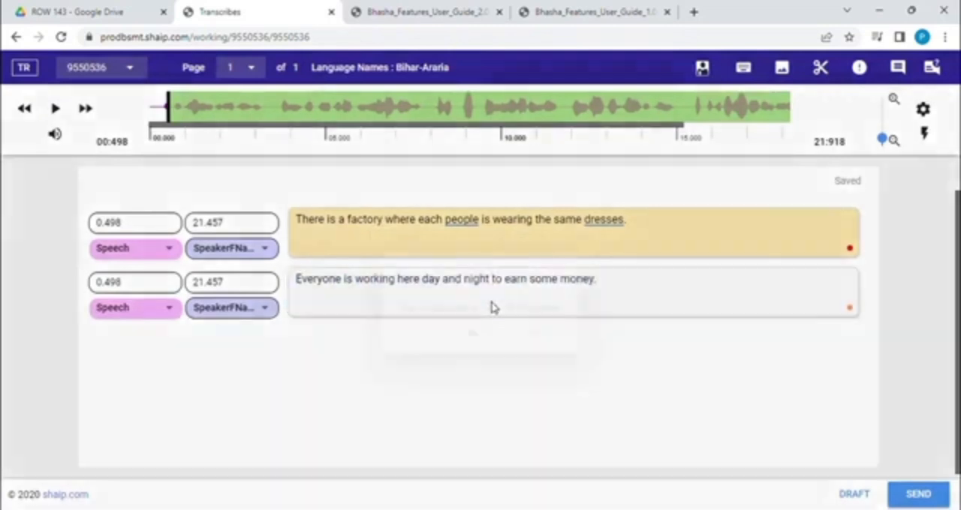
left_click(542, 317)
left_click(510, 248)
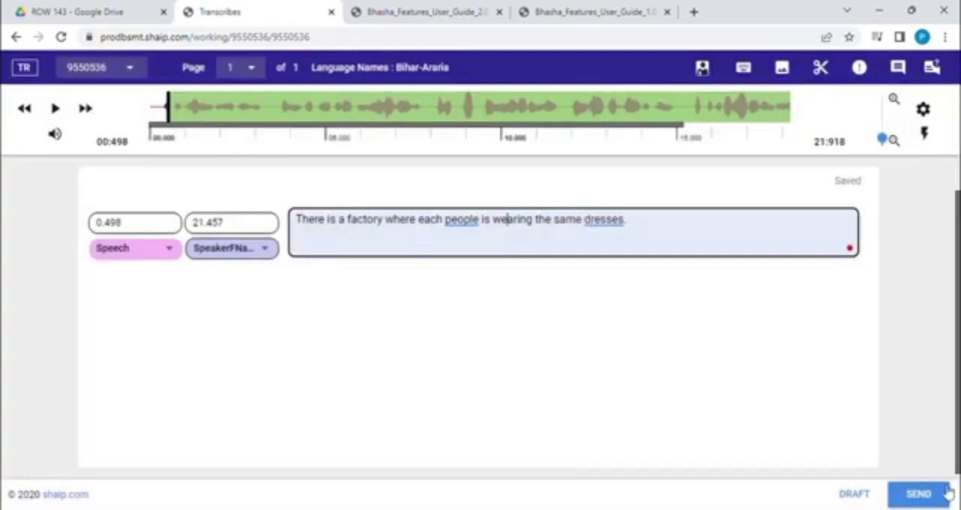
Step: Examine the file's sending options Send to QA, Send to Client, Reject Audio and Reject Transcription, and close the dialog without sending
left_click(923, 494)
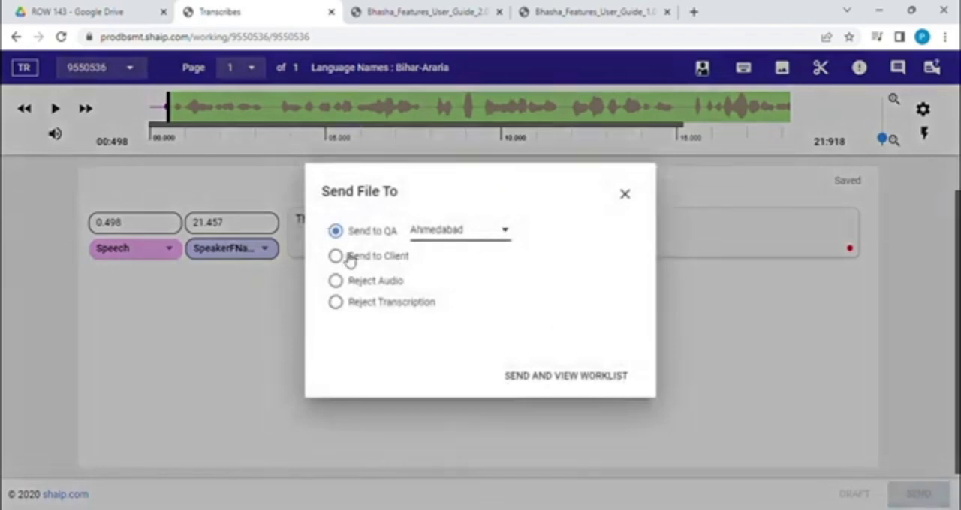
left_click(509, 243)
left_click(507, 240)
left_click(336, 256)
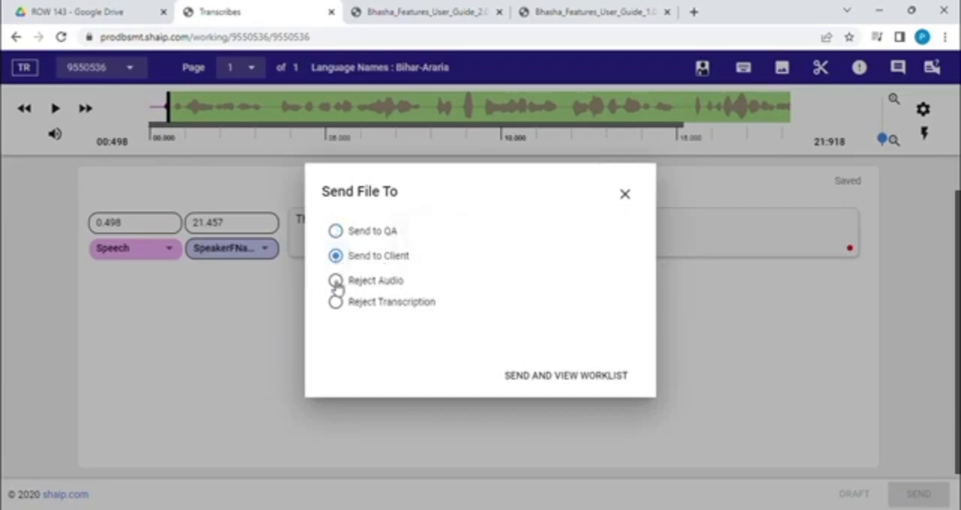
left_click(335, 284)
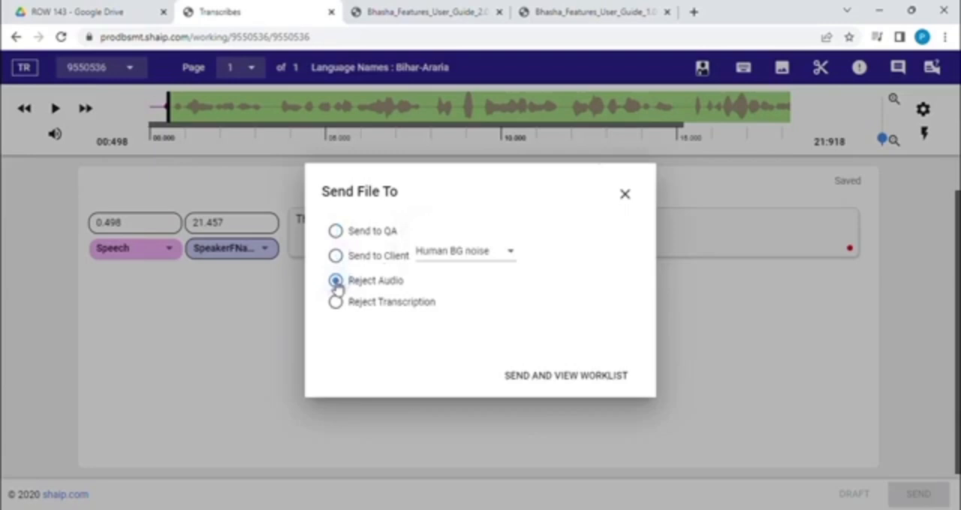
left_click(336, 302)
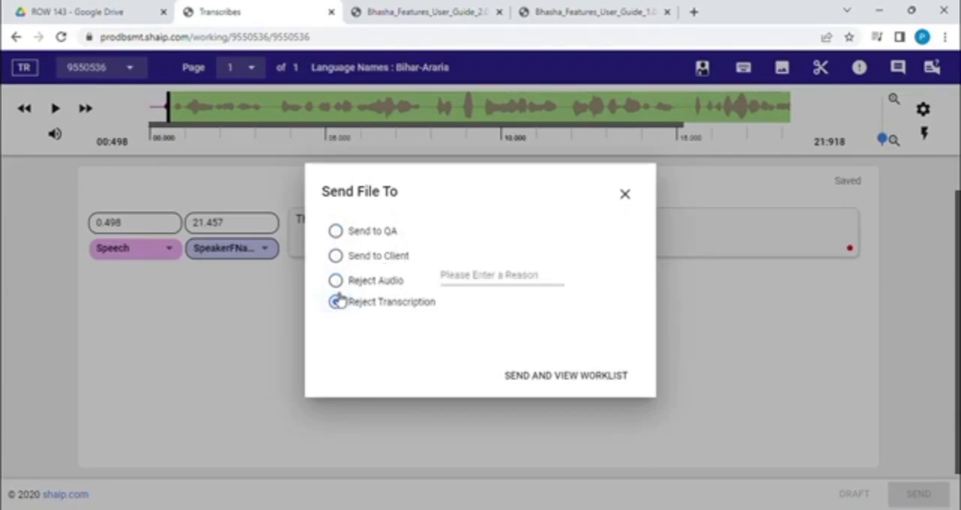
left_click(335, 281)
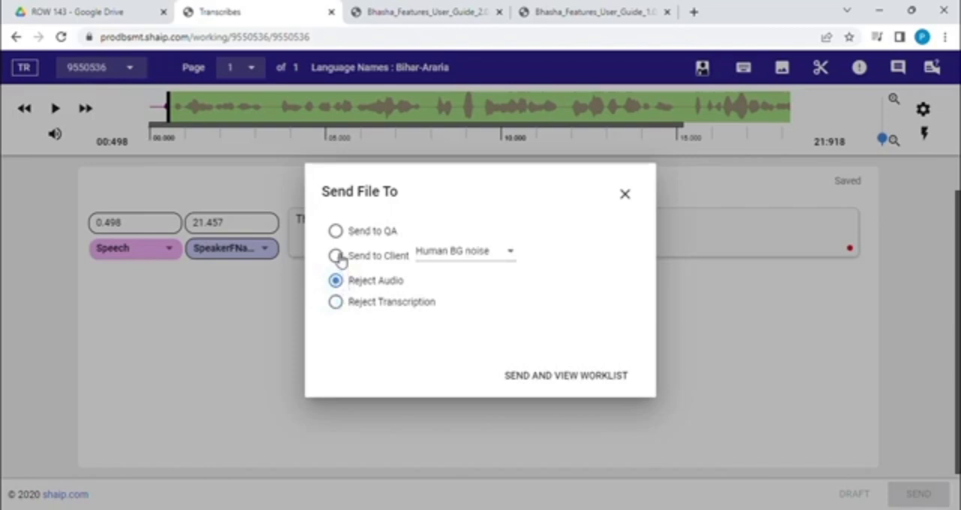
left_click(336, 256)
left_click(335, 230)
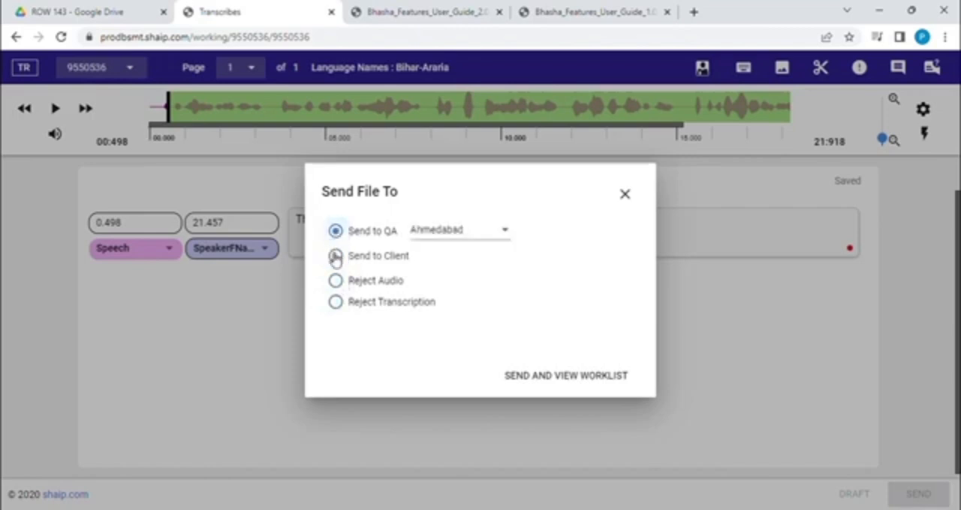
left_click(335, 257)
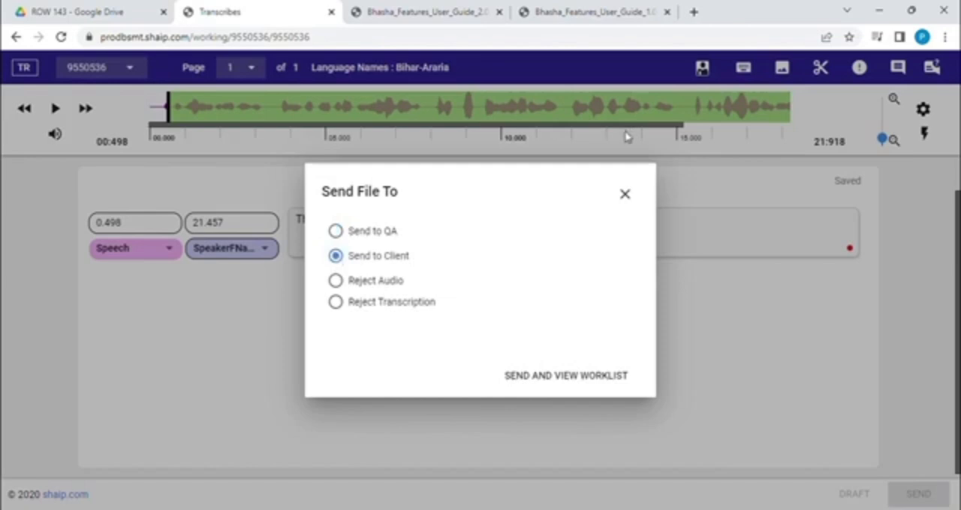
left_click(624, 194)
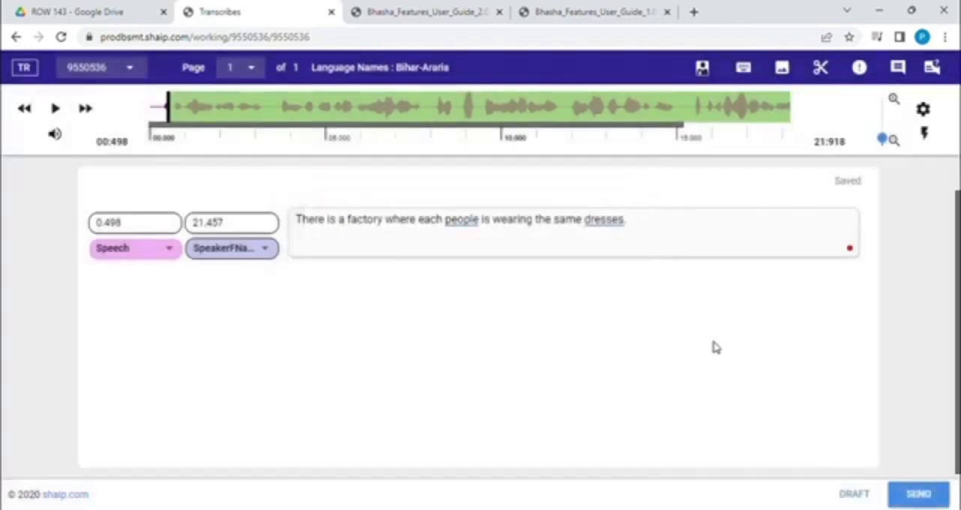